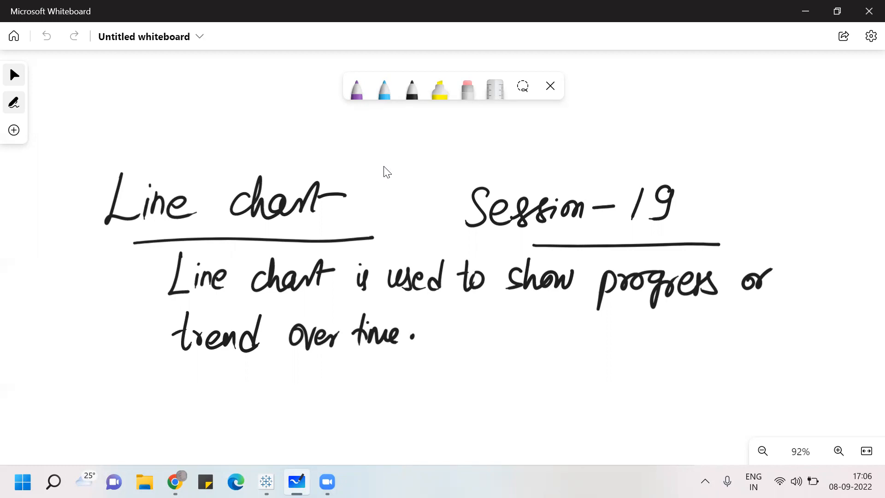
Switch to the Tableau workbook, check the Orders data source and return to the Line Chart sheet.
{"action": "key", "text": "alt+Tab"}
{"action": "key", "text": "alt+Tab"}
{"action": "key", "text": "alt+Tab"}
{"action": "key", "text": "alt+Tab"}
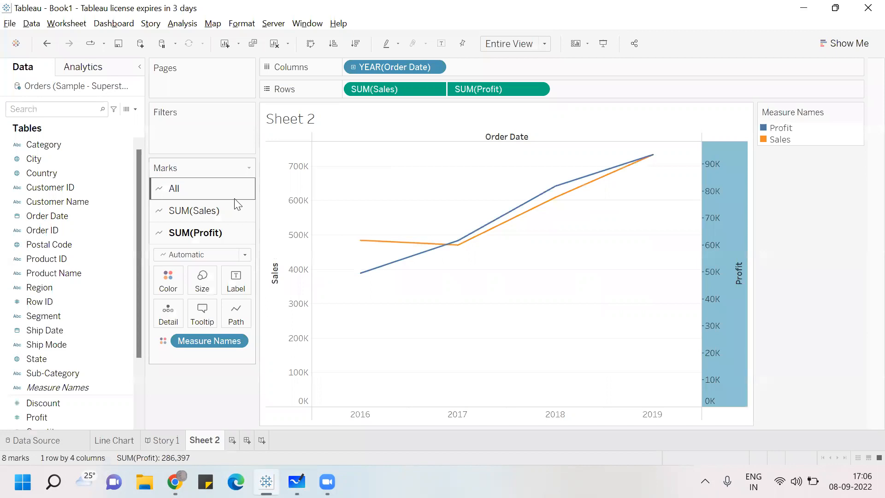
{"action": "left_click", "coordinate": [481, 30]}
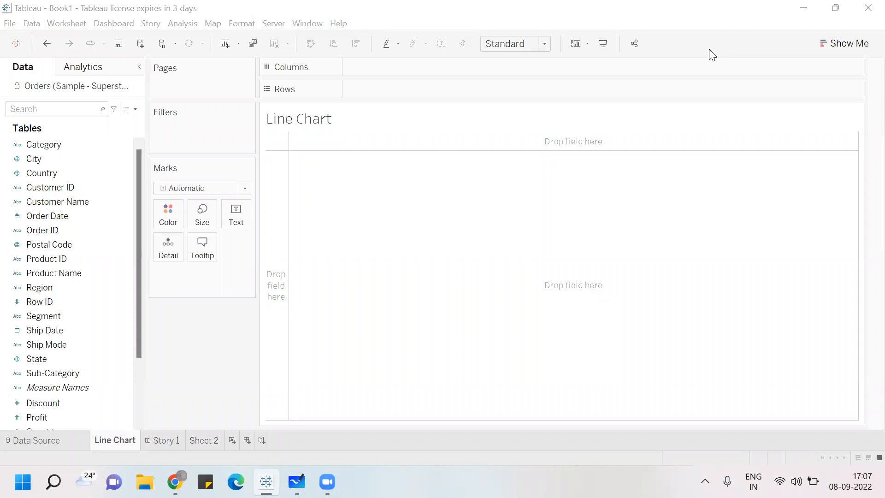
{"action": "left_click", "coordinate": [54, 440]}
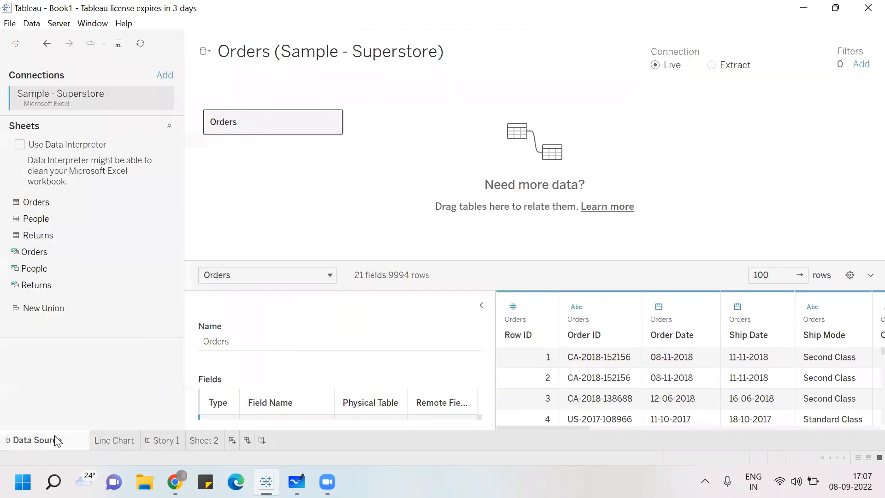
{"action": "left_click", "coordinate": [113, 443]}
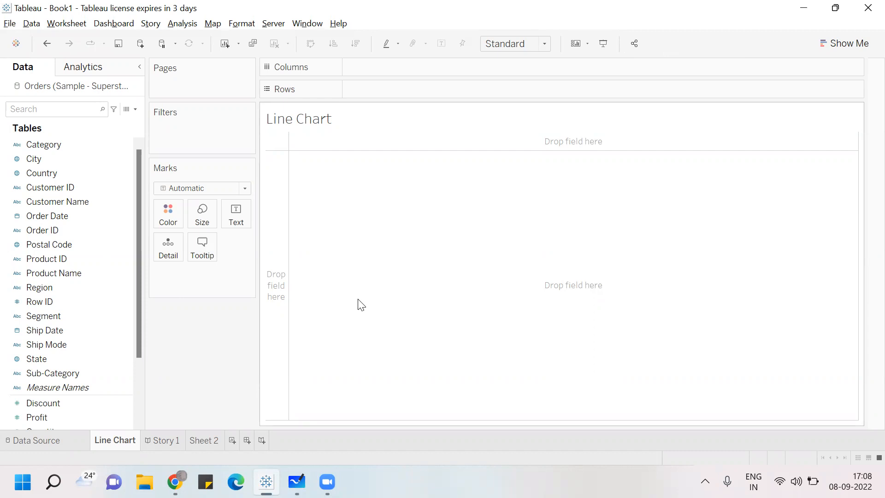
Create a discrete line chart from Order Date and Sales on the Line Chart sheet.
{"action": "left_click", "coordinate": [851, 45]}
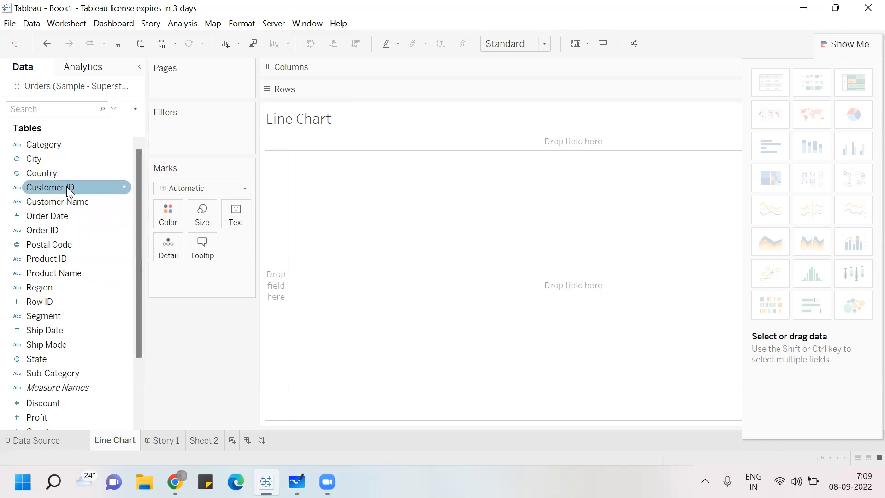
{"action": "left_click", "coordinate": [75, 219]}
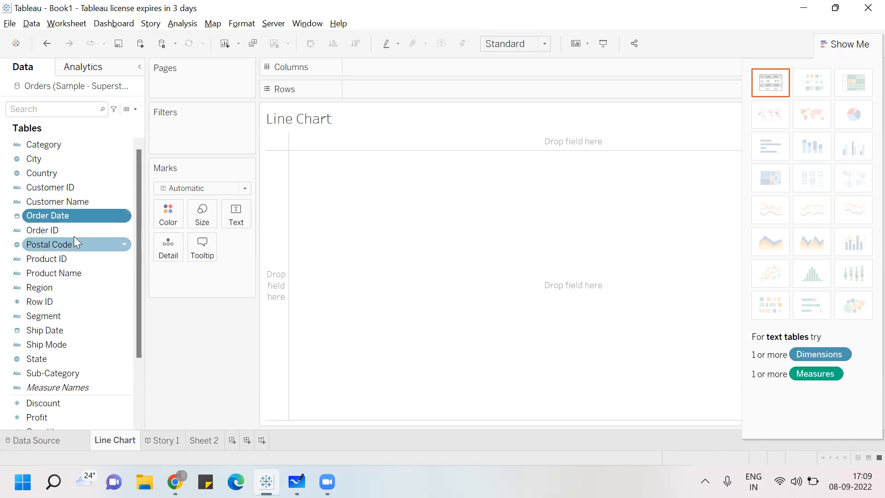
{"action": "left_click_drag", "start_coordinate": [140, 321], "coordinate": [139, 374]}
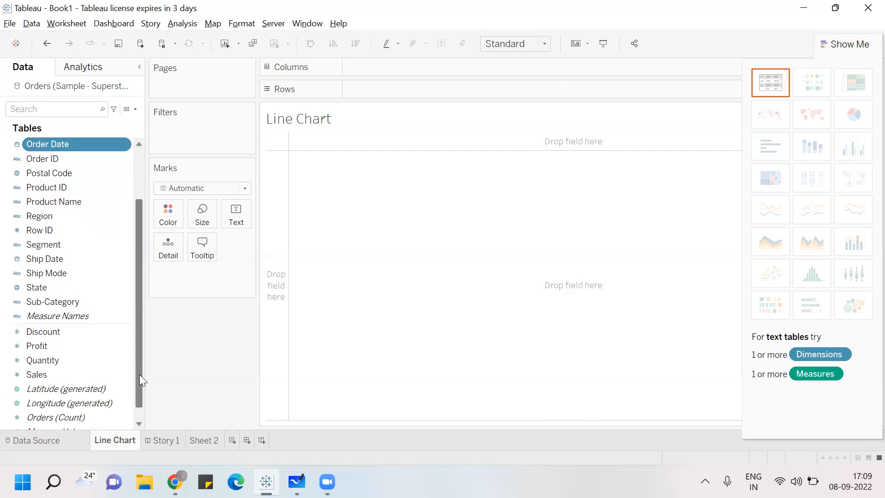
{"action": "left_click", "coordinate": [66, 374], "text": "ctrl"}
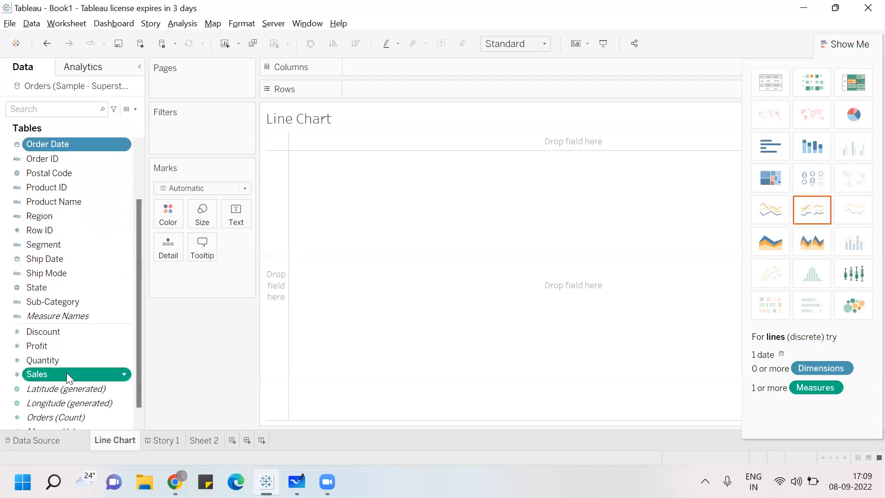
{"action": "left_click", "coordinate": [814, 213]}
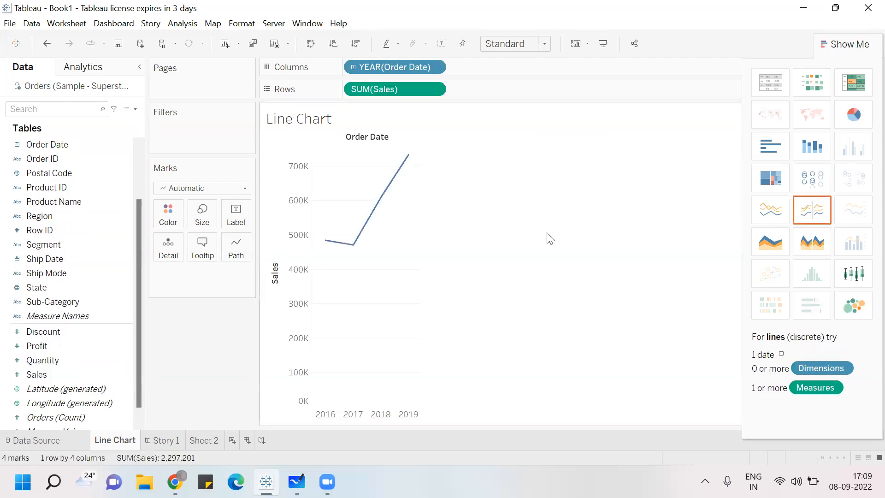
Fit the chart to Entire View and hide the chart type suggestions.
{"action": "left_click", "coordinate": [310, 48]}
{"action": "left_click", "coordinate": [311, 52]}
{"action": "left_click", "coordinate": [545, 44]}
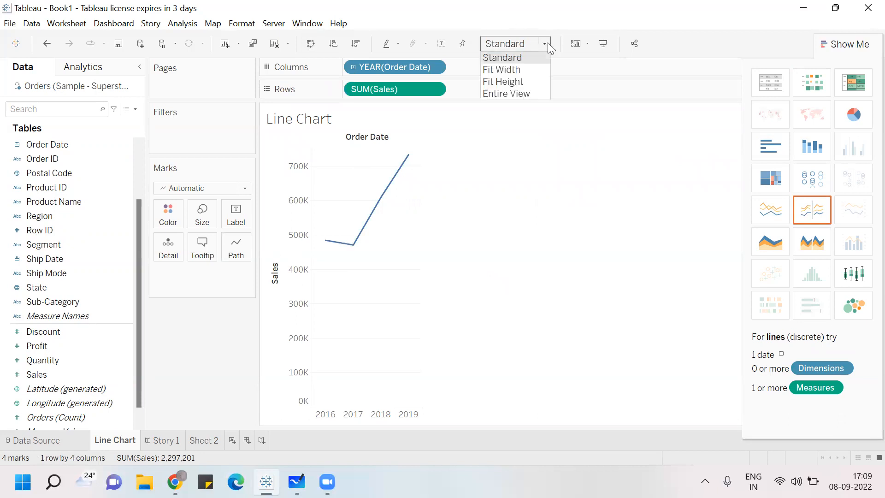
{"action": "left_click", "coordinate": [525, 92]}
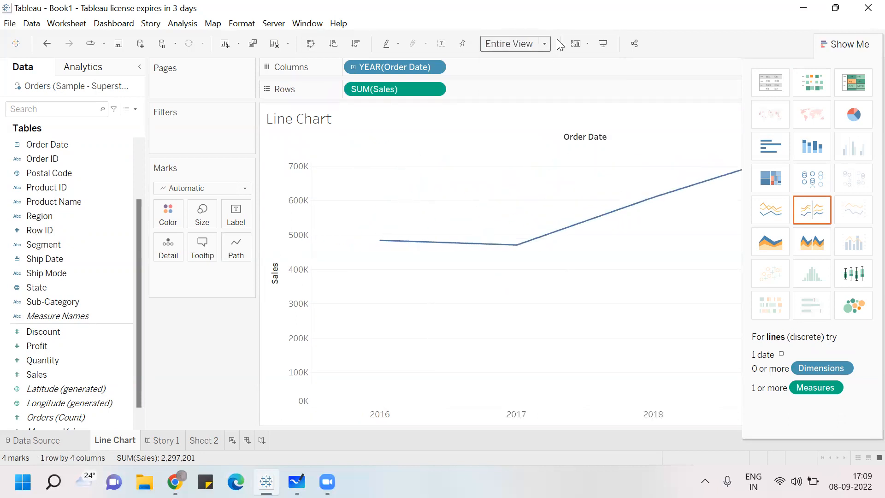
{"action": "left_click", "coordinate": [833, 45]}
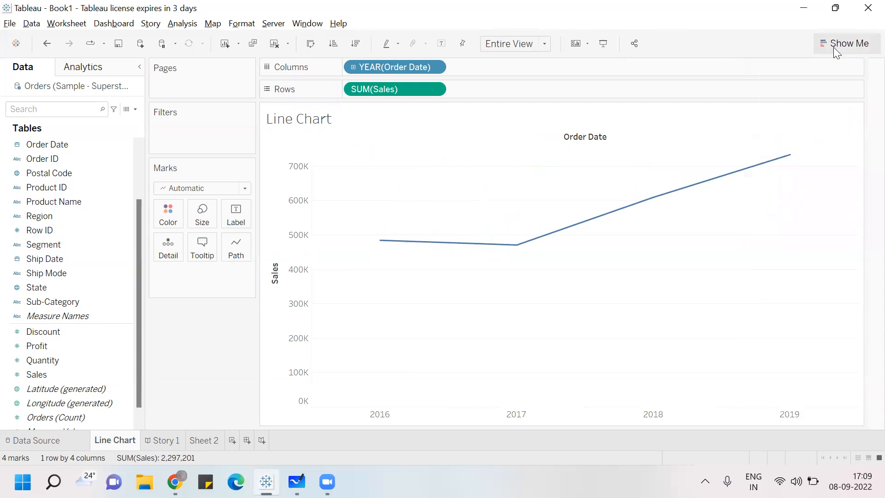
Color the sales line red and label its points with Sales.
{"action": "left_click", "coordinate": [168, 214]}
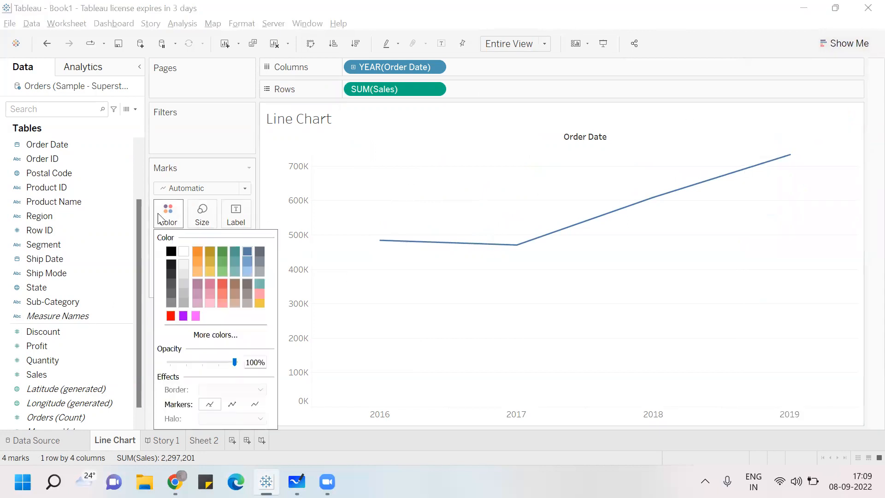
{"action": "left_click", "coordinate": [220, 285]}
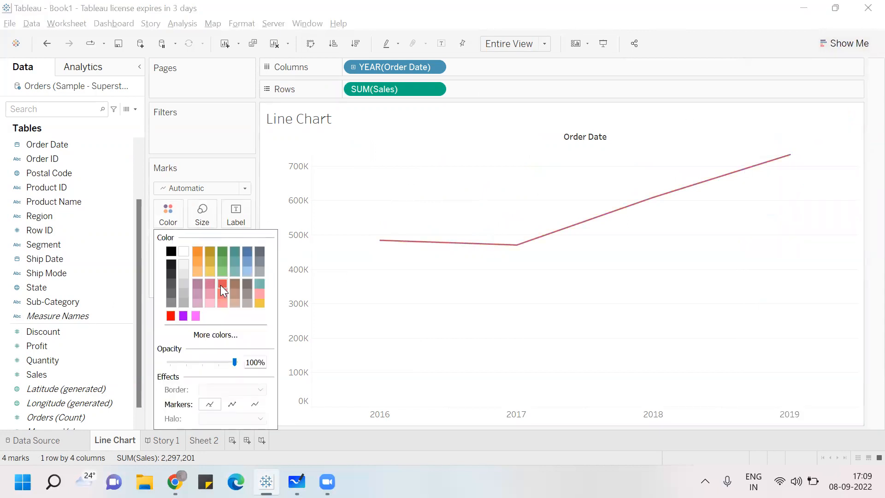
{"action": "left_click", "coordinate": [215, 144]}
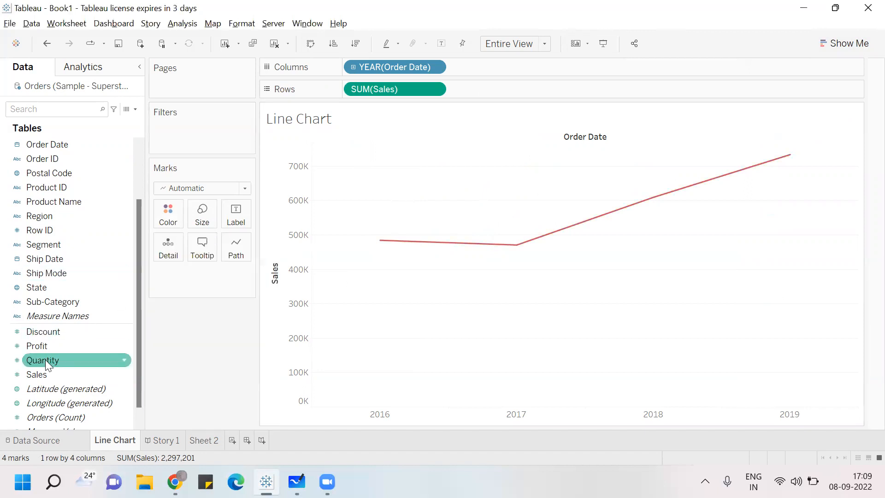
{"action": "left_click_drag", "start_coordinate": [41, 374], "coordinate": [231, 215]}
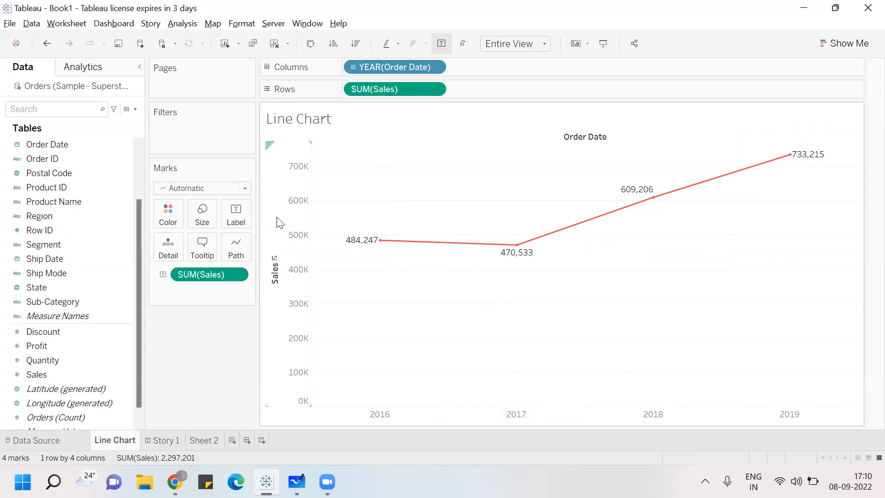
Split the sales line by Region using color, and highlight the Central, South, East and West lines in turn.
{"action": "left_click_drag", "start_coordinate": [57, 213], "coordinate": [181, 217]}
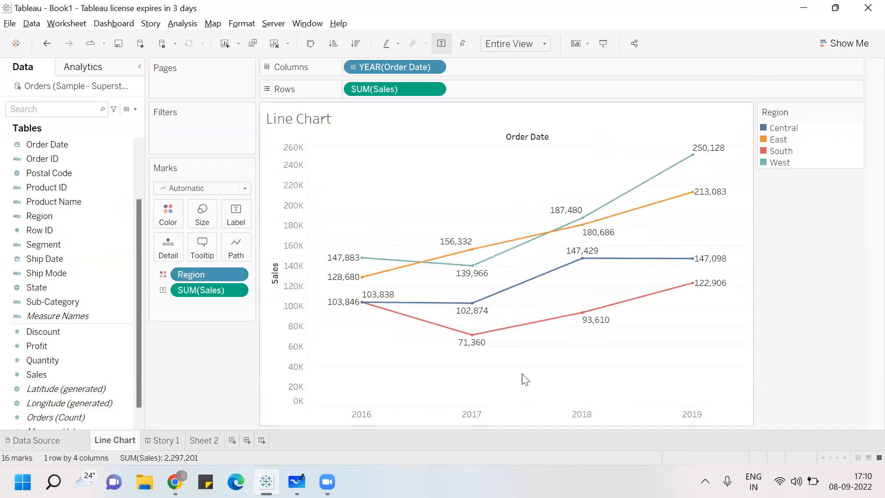
{"action": "left_click", "coordinate": [786, 128]}
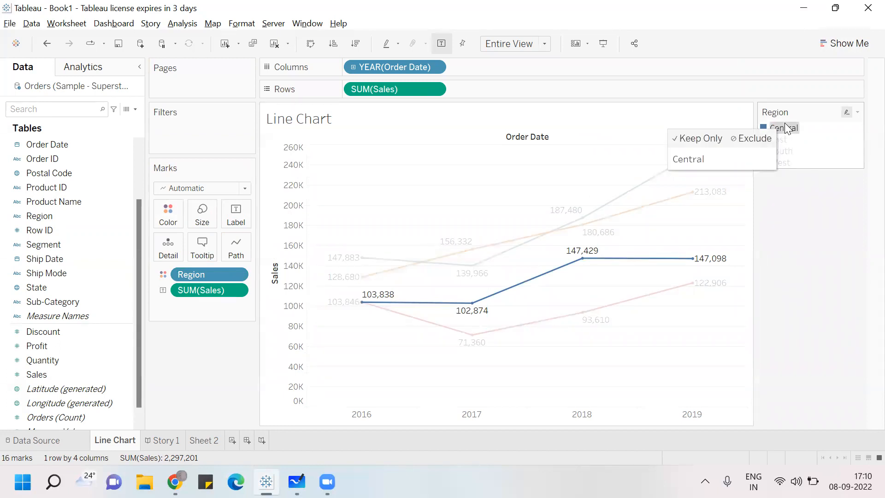
{"action": "mouse_move", "coordinate": [571, 269]}
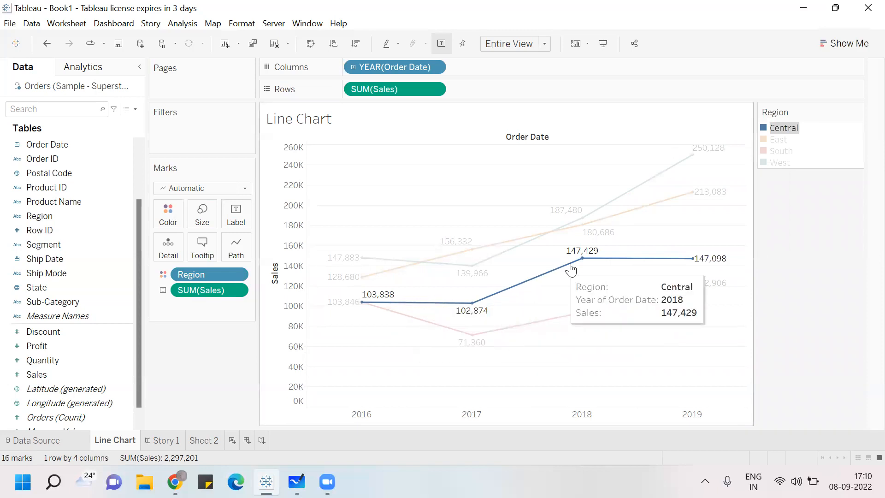
{"action": "left_click", "coordinate": [778, 153]}
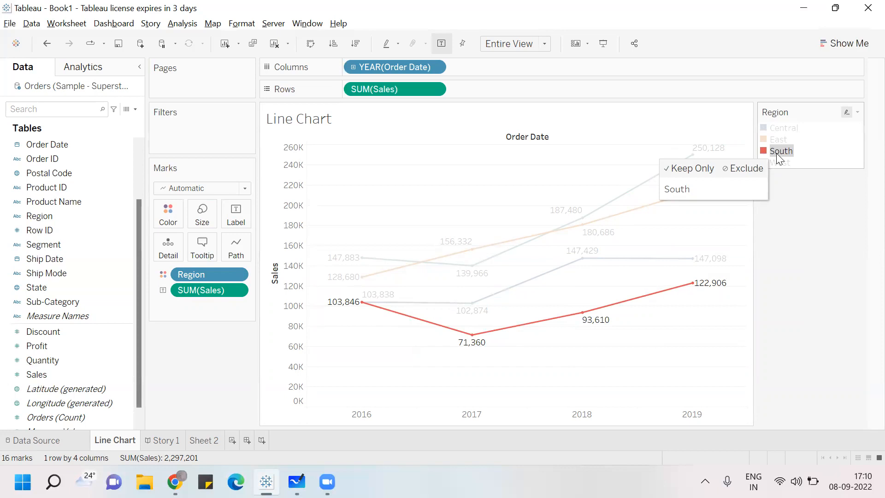
{"action": "left_click", "coordinate": [778, 141]}
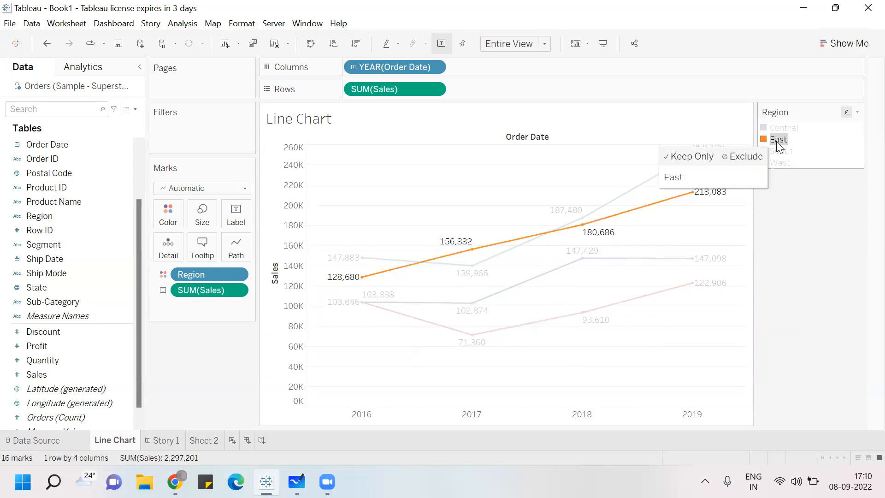
{"action": "mouse_move", "coordinate": [402, 273]}
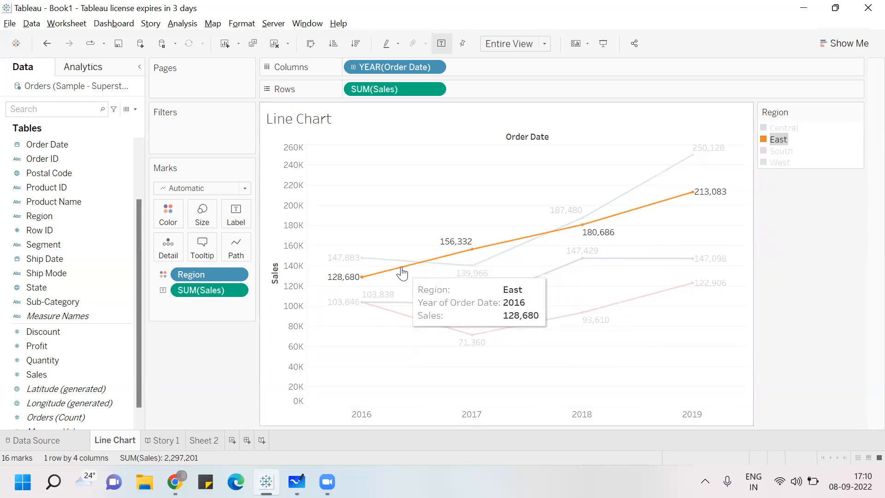
{"action": "mouse_move", "coordinate": [687, 202]}
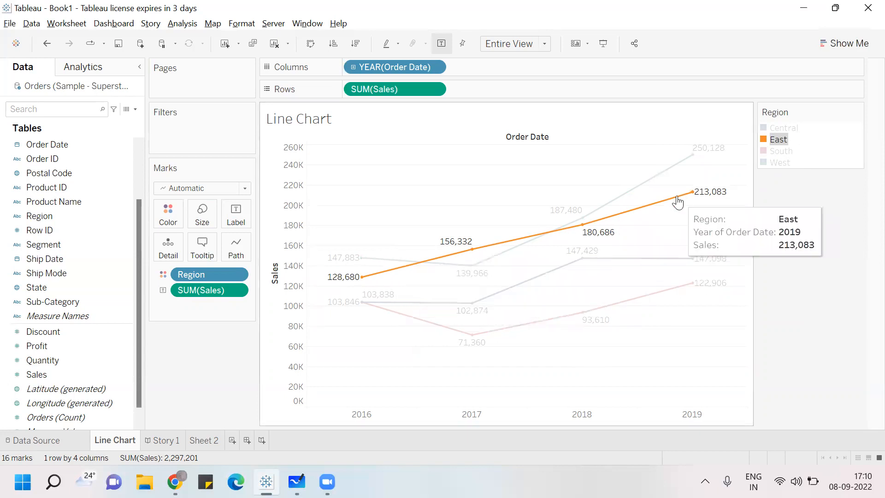
{"action": "left_click", "coordinate": [789, 162]}
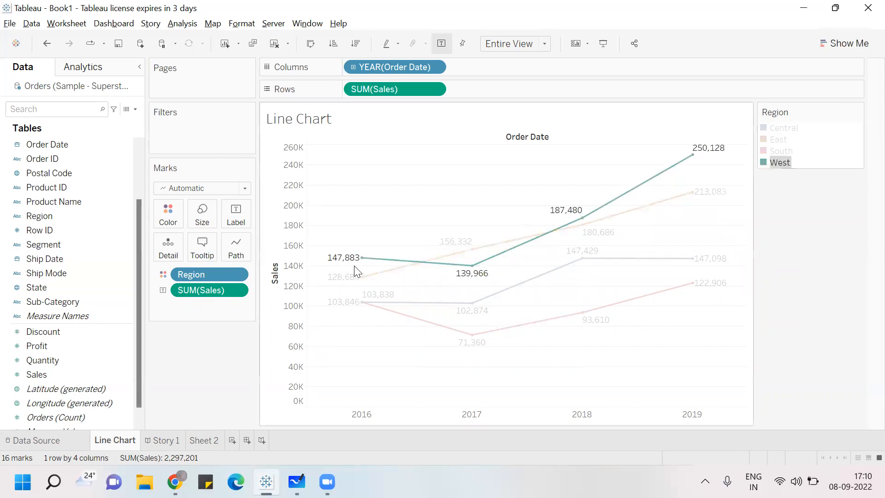
{"action": "left_click", "coordinate": [809, 200]}
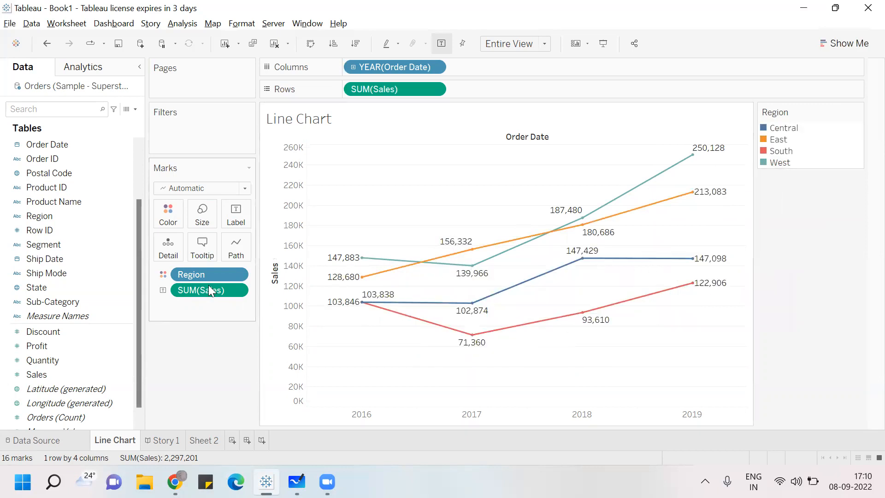
Replace the Region breakdown with Sub-Category shown by line size, and swap the chart's rows and columns.
{"action": "left_click_drag", "start_coordinate": [202, 273], "coordinate": [27, 392]}
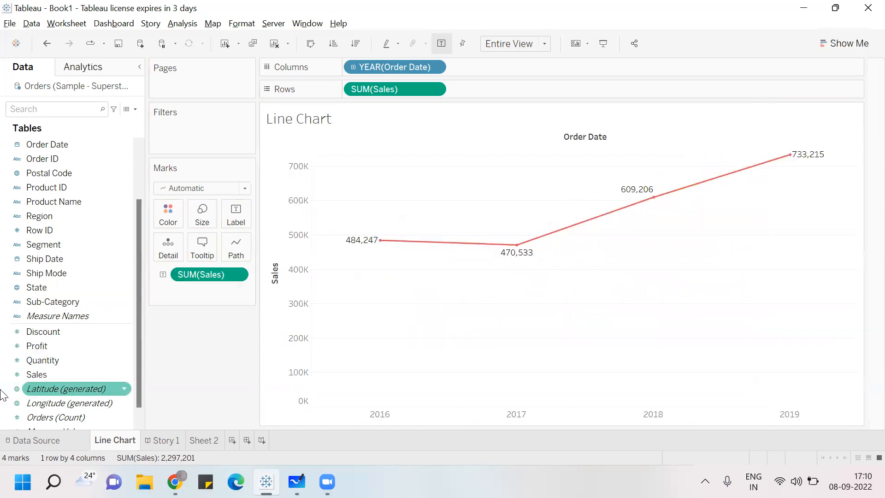
{"action": "left_click_drag", "start_coordinate": [51, 302], "coordinate": [193, 214]}
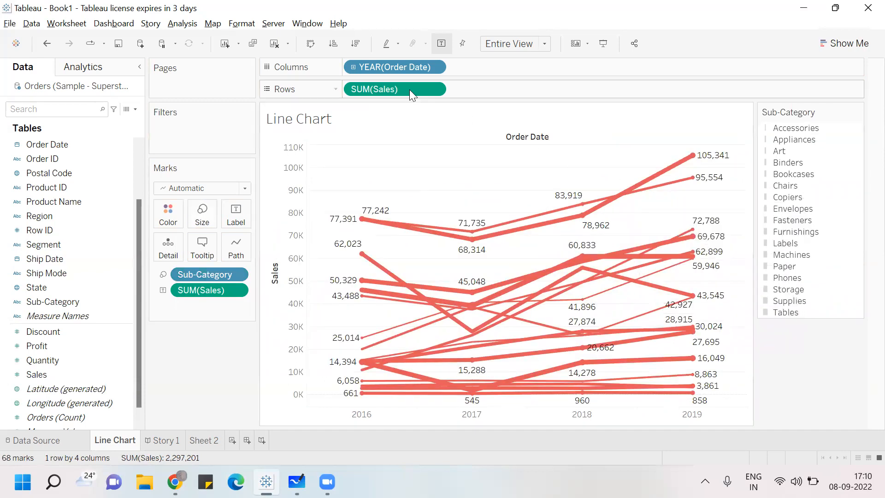
{"action": "left_click", "coordinate": [309, 42]}
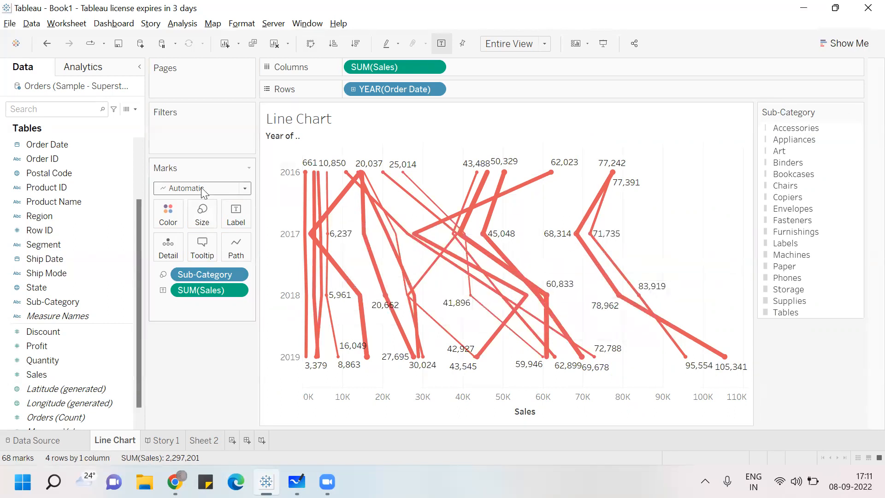
Replace the Sub-Category breakdown with Category shown by color, and swap rows and columns so Order Date runs horizontally.
{"action": "left_click_drag", "start_coordinate": [195, 270], "coordinate": [41, 273]}
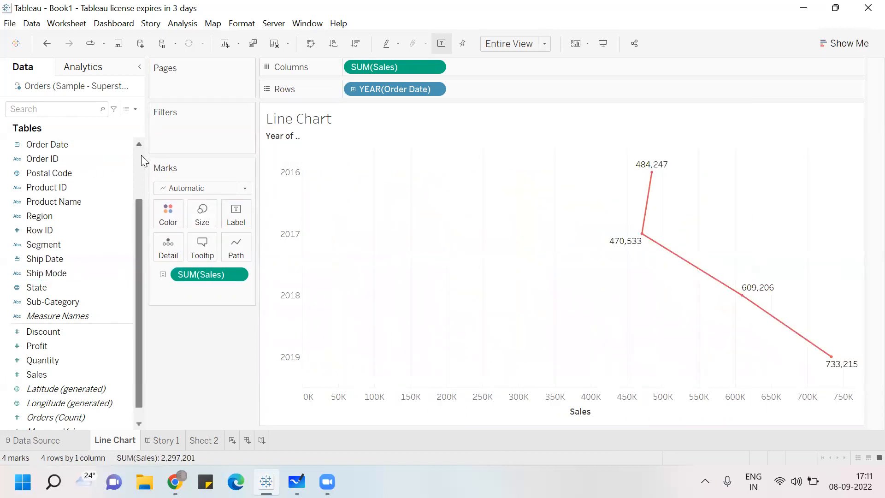
{"action": "left_click", "coordinate": [141, 155]}
{"action": "left_click_drag", "start_coordinate": [71, 151], "coordinate": [175, 221]}
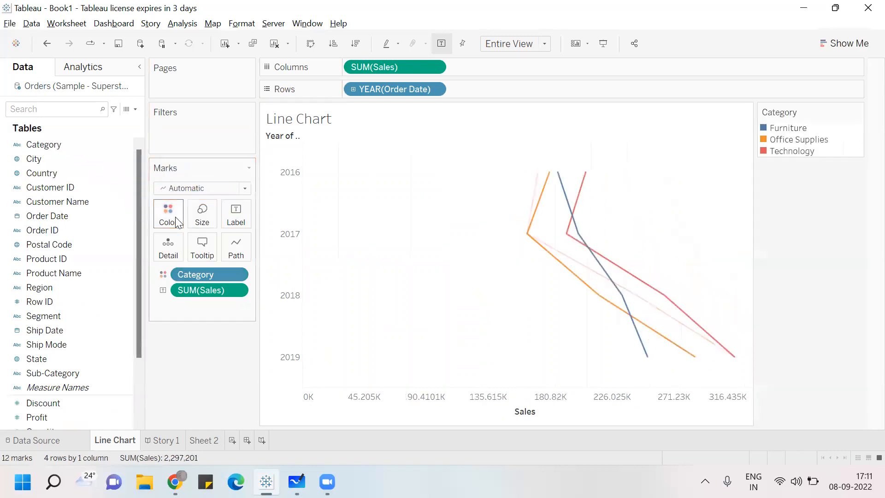
{"action": "left_click", "coordinate": [309, 44]}
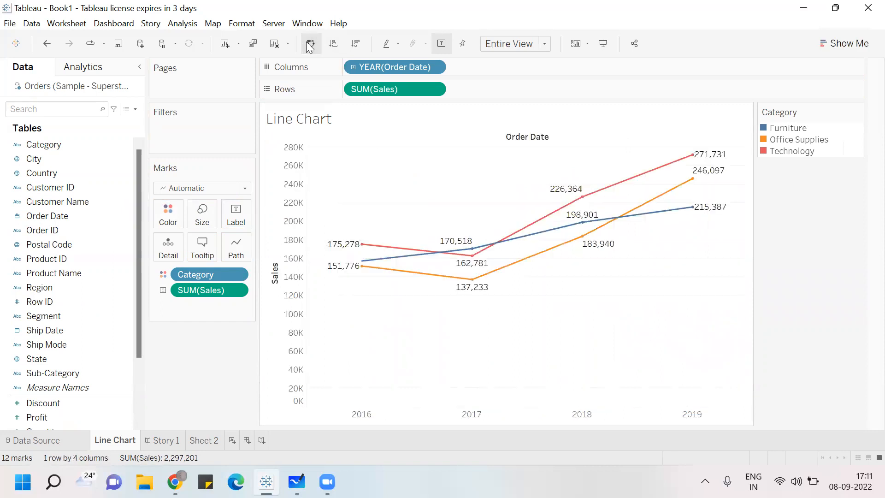
Highlight the Technology, Furniture and Office Supplies lines in turn to compare their trends, and clear the highlight.
{"action": "left_click", "coordinate": [801, 153]}
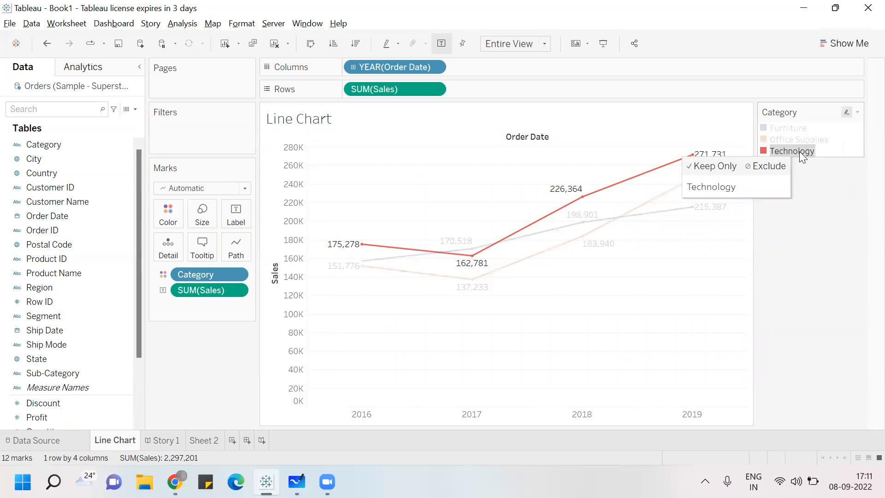
{"action": "left_click", "coordinate": [788, 128]}
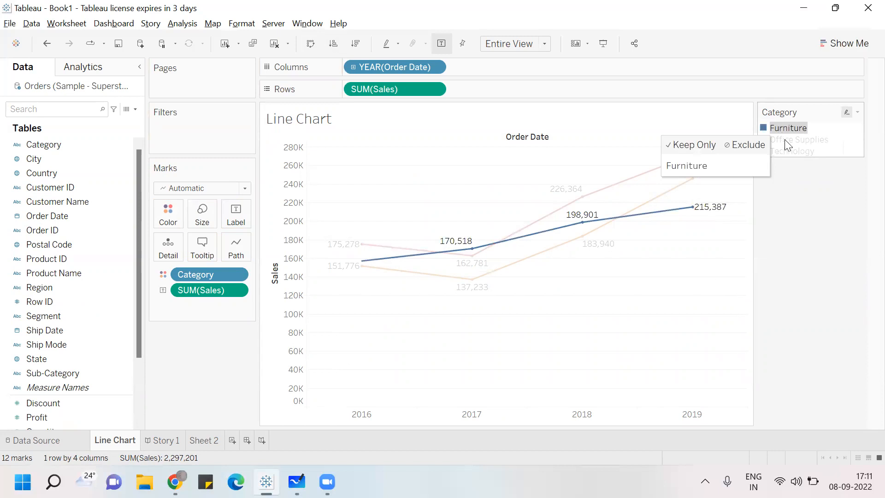
{"action": "left_click", "coordinate": [784, 139]}
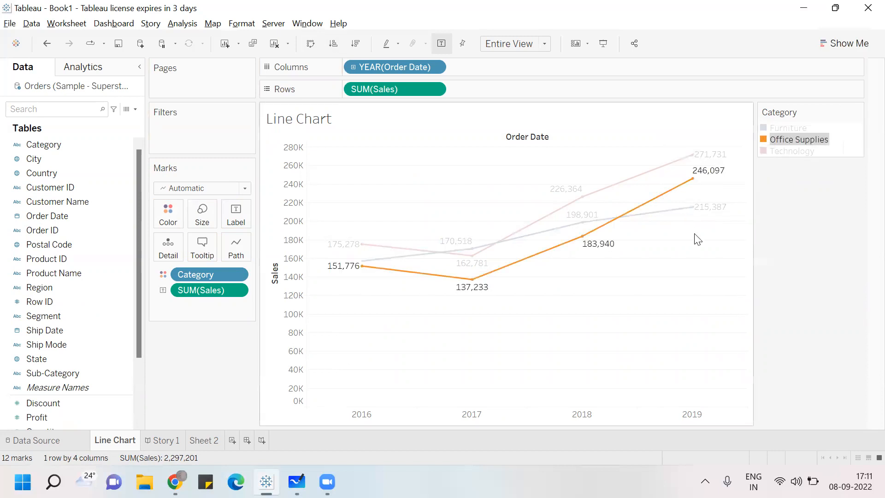
{"action": "left_click", "coordinate": [793, 232]}
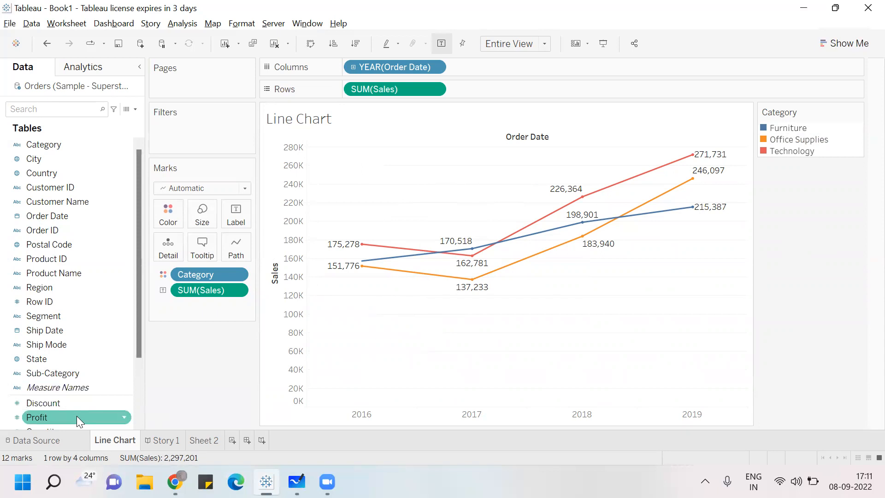
Add Profit to the rows beside Sales and combine the two measures in a dual-axis chart.
{"action": "mouse_move", "coordinate": [76, 415]}
{"action": "left_mouse_down"}
{"action": "mouse_move", "coordinate": [162, 362]}
{"action": "mouse_move", "coordinate": [389, 176]}
{"action": "mouse_move", "coordinate": [501, 63]}
{"action": "mouse_move", "coordinate": [508, 85]}
{"action": "left_mouse_up"}
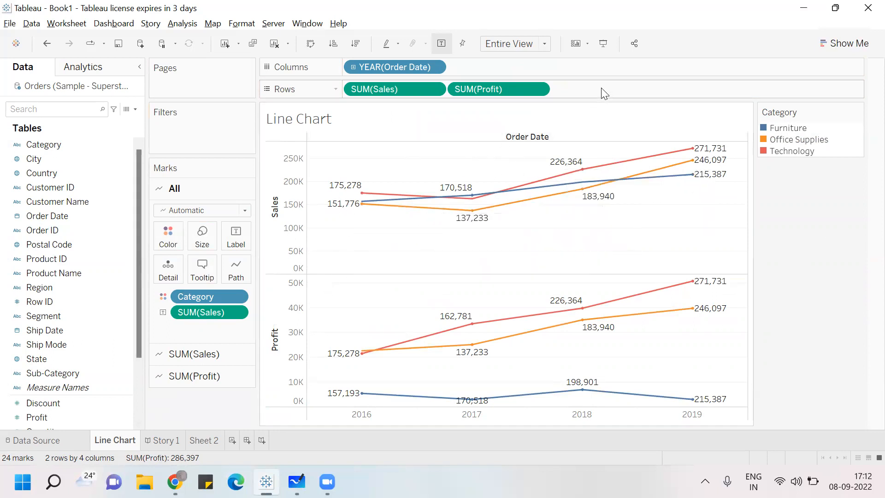
{"action": "left_click", "coordinate": [535, 91]}
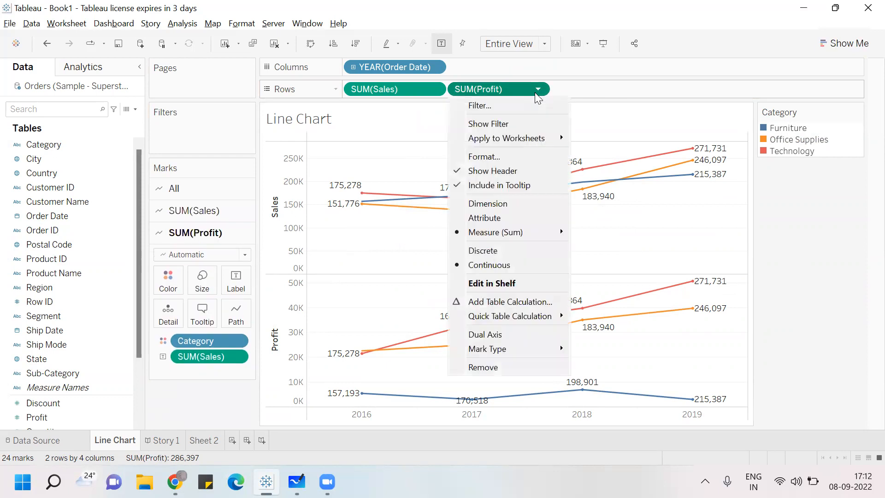
{"action": "left_click", "coordinate": [555, 334]}
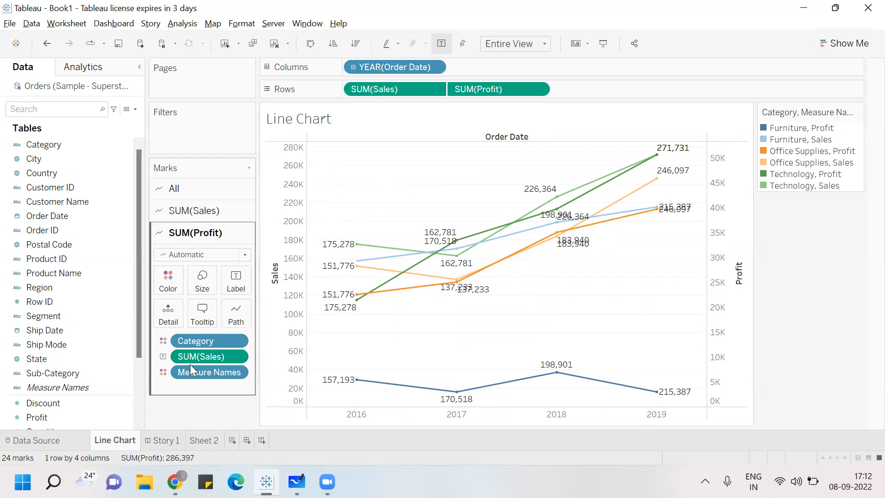
Remove Category from the Profit marks and move Measure Names from their color to the columns after the order year.
{"action": "left_click_drag", "start_coordinate": [205, 338], "coordinate": [82, 332]}
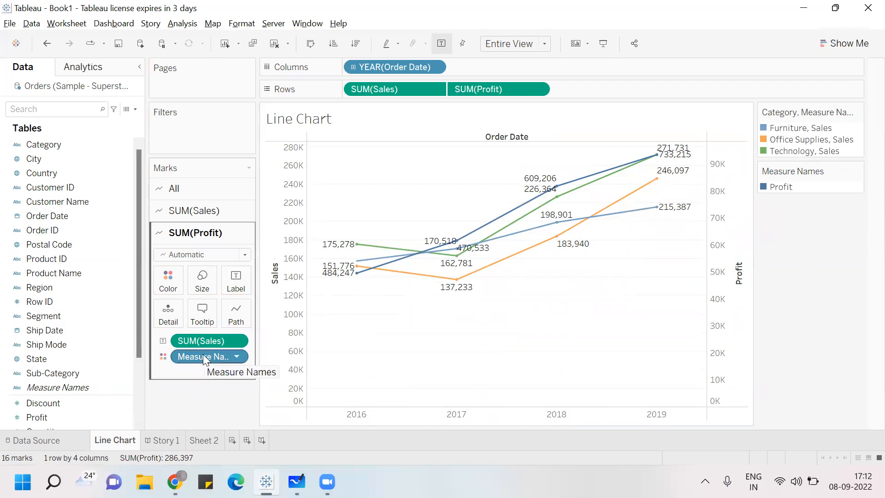
{"action": "left_click_drag", "start_coordinate": [202, 354], "coordinate": [538, 72]}
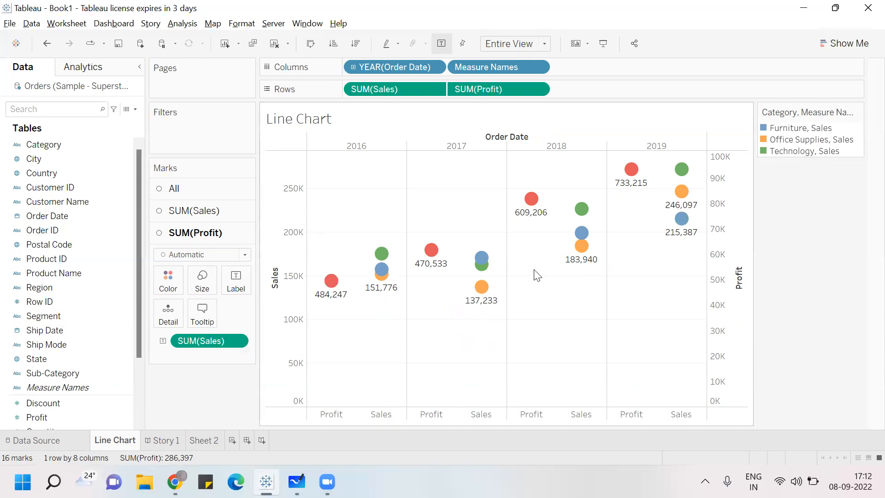
{"action": "mouse_move", "coordinate": [329, 290]}
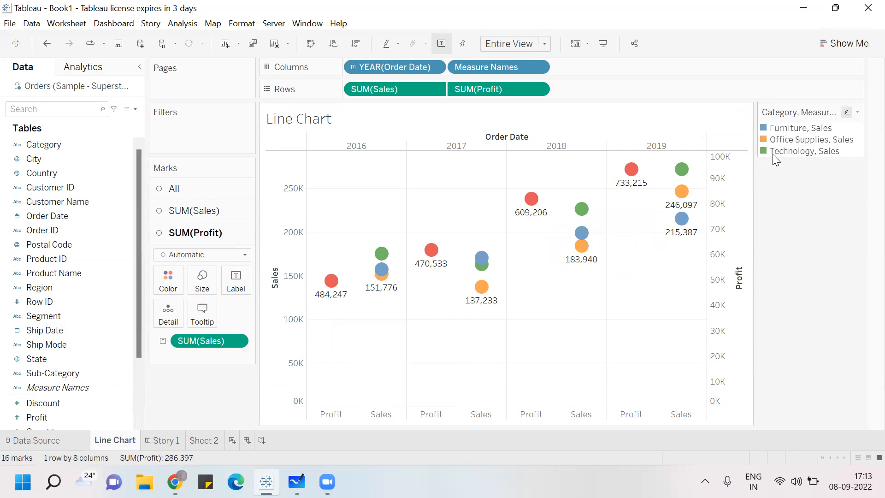
{"action": "left_click", "coordinate": [857, 112]}
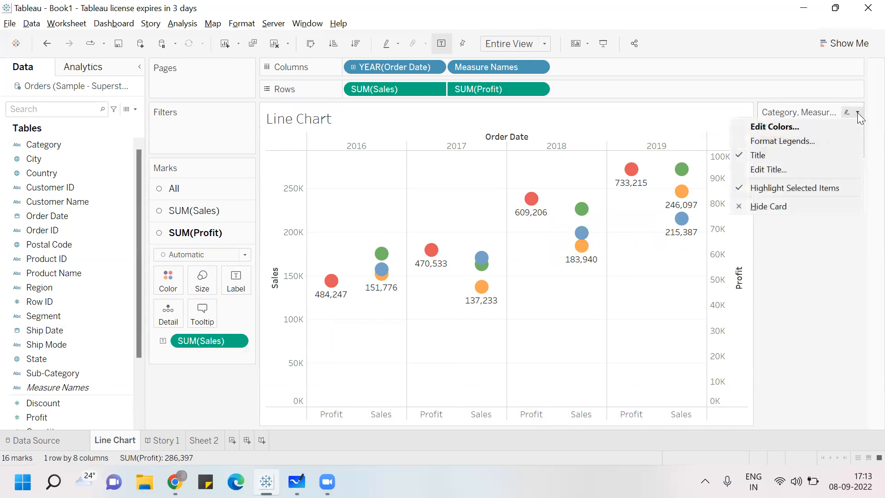
{"action": "left_click", "coordinate": [814, 316]}
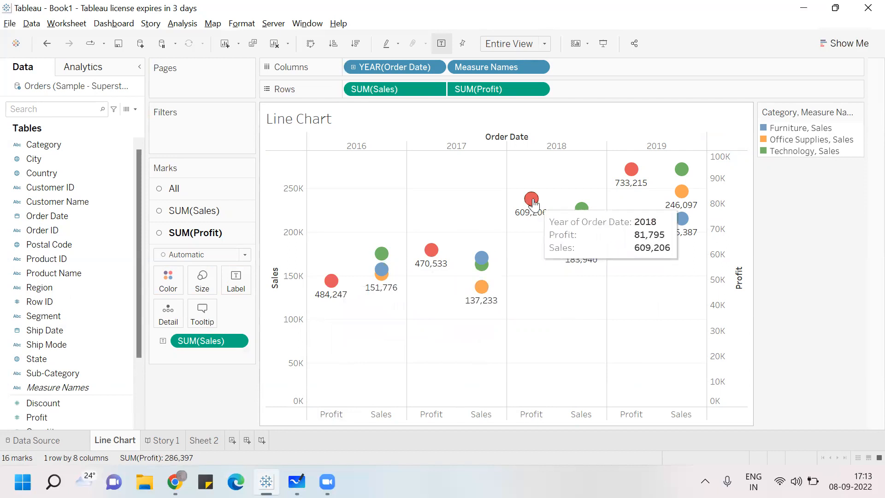
{"action": "mouse_move", "coordinate": [534, 196]}
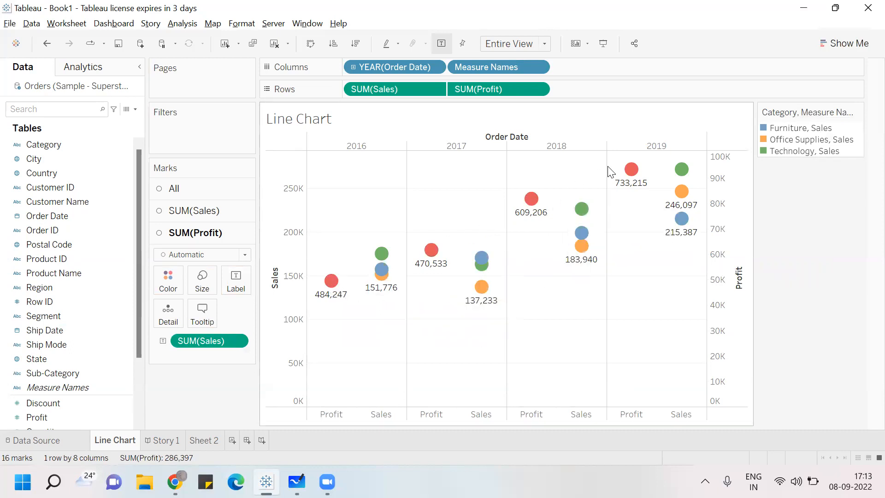
{"action": "mouse_move", "coordinate": [382, 257]}
Clear the Line Chart sheet by removing every field from the columns, rows and marks.
{"action": "left_click_drag", "start_coordinate": [415, 65], "coordinate": [151, 245]}
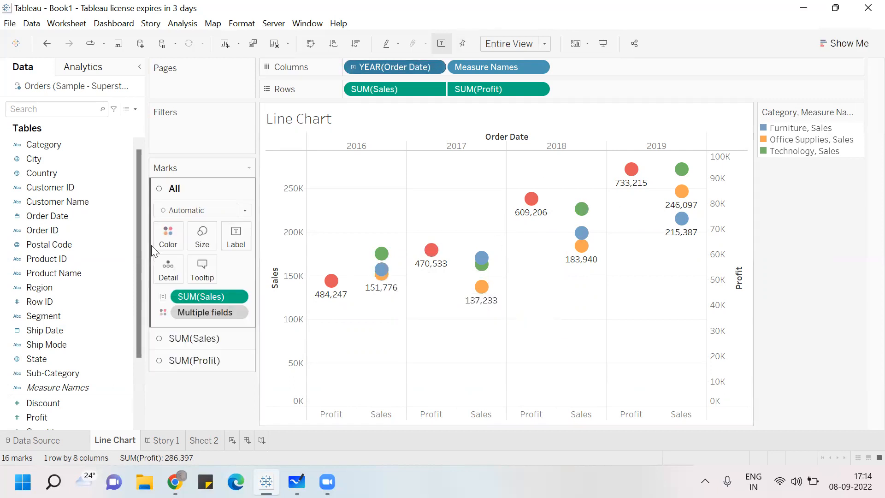
{"action": "left_click_drag", "start_coordinate": [470, 65], "coordinate": [61, 303]}
{"action": "left_click_drag", "start_coordinate": [489, 88], "coordinate": [43, 350]}
{"action": "left_click_drag", "start_coordinate": [396, 86], "coordinate": [106, 203]}
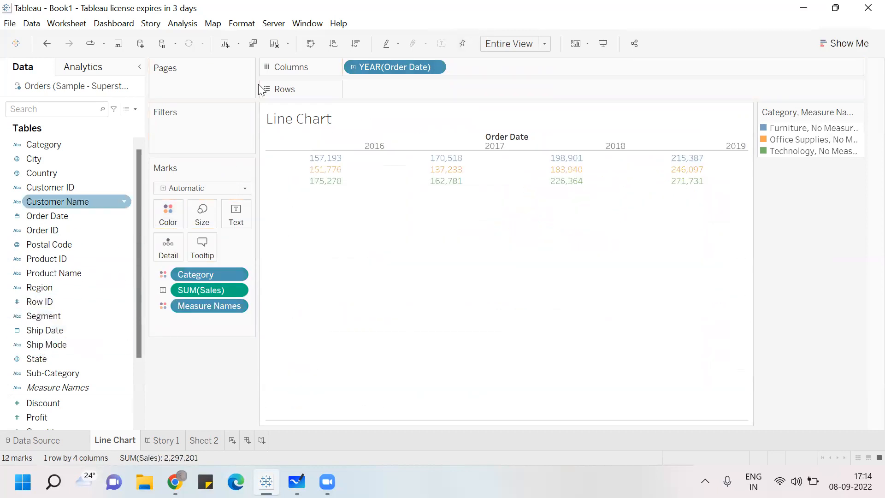
{"action": "left_click_drag", "start_coordinate": [375, 68], "coordinate": [55, 301]}
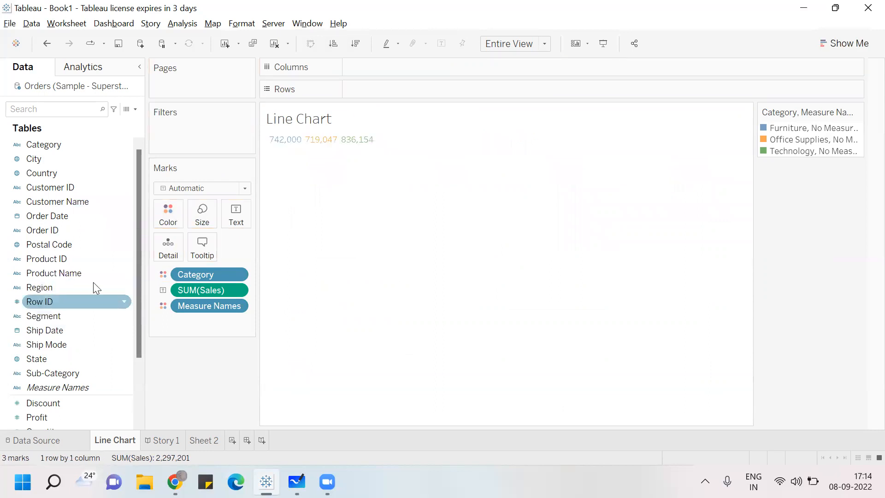
{"action": "left_click_drag", "start_coordinate": [203, 274], "coordinate": [12, 354]}
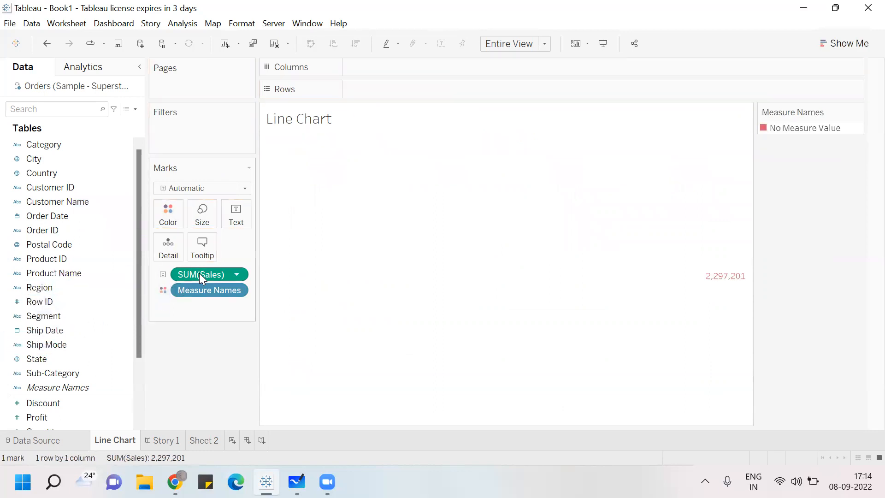
{"action": "left_click_drag", "start_coordinate": [199, 273], "coordinate": [60, 343]}
{"action": "left_click_drag", "start_coordinate": [199, 276], "coordinate": [71, 316]}
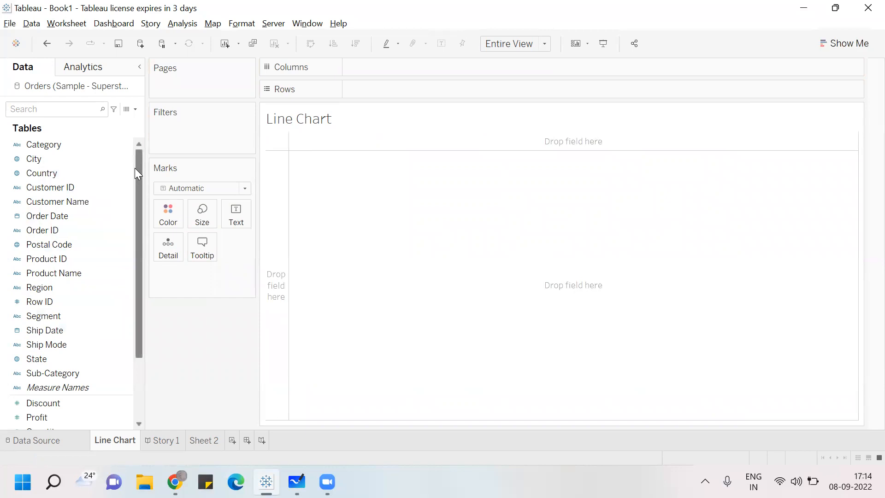
Build a yearly sales line with Order Date in the columns and Sales in the rows.
{"action": "left_click", "coordinate": [92, 219]}
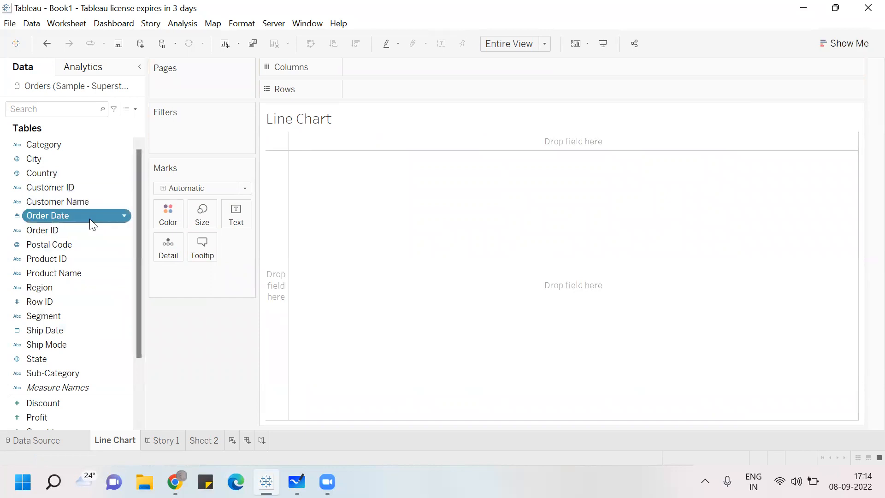
{"action": "left_click_drag", "start_coordinate": [89, 219], "coordinate": [416, 76]}
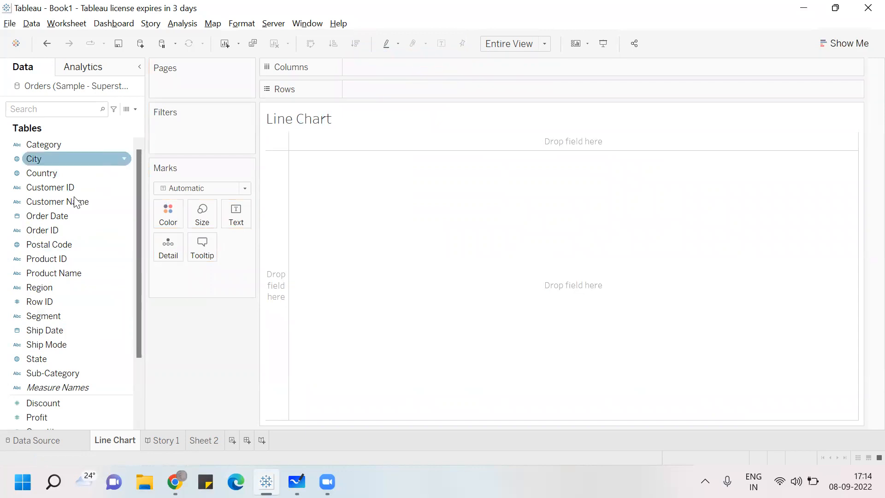
{"action": "left_click_drag", "start_coordinate": [53, 214], "coordinate": [372, 65]}
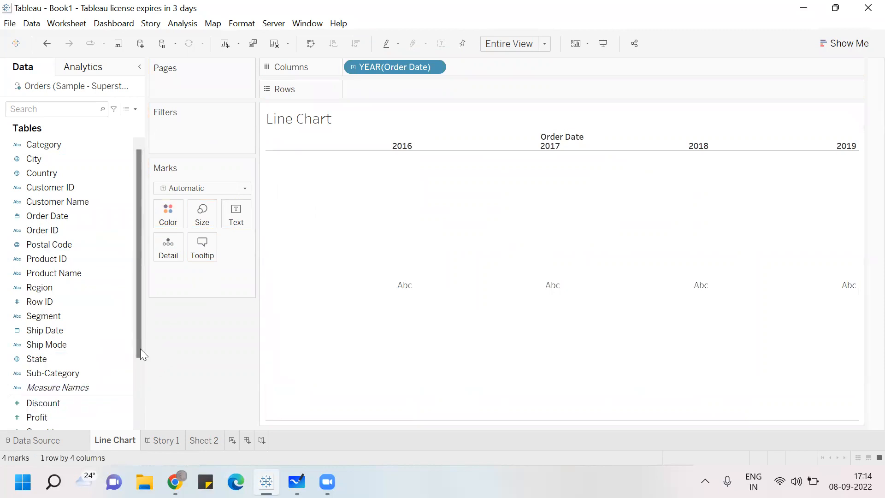
{"action": "scroll", "coordinate": [138, 359], "scroll_direction": "down", "scroll_amount": 1}
{"action": "left_click_drag", "start_coordinate": [27, 403], "coordinate": [354, 97]}
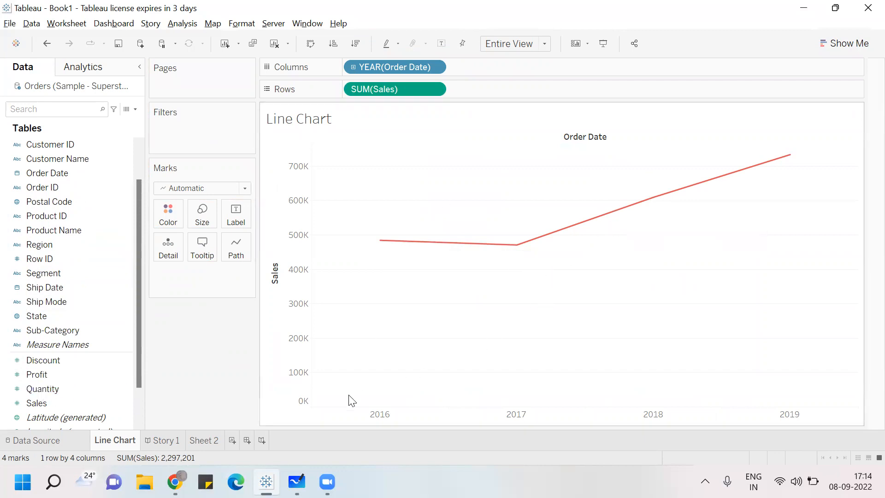
Add Profit to the rows after Sales and turn on Dual Axis for it.
{"action": "left_click_drag", "start_coordinate": [37, 374], "coordinate": [476, 89]}
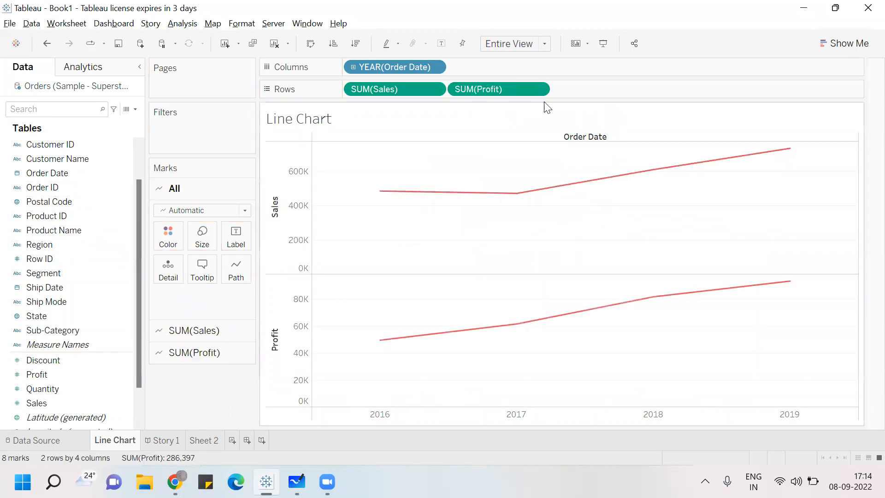
{"action": "left_click", "coordinate": [538, 89]}
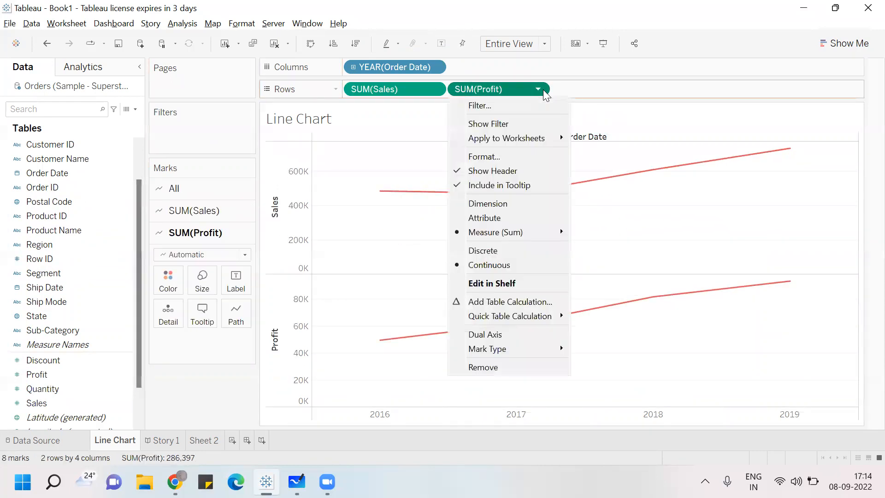
{"action": "left_click", "coordinate": [501, 333]}
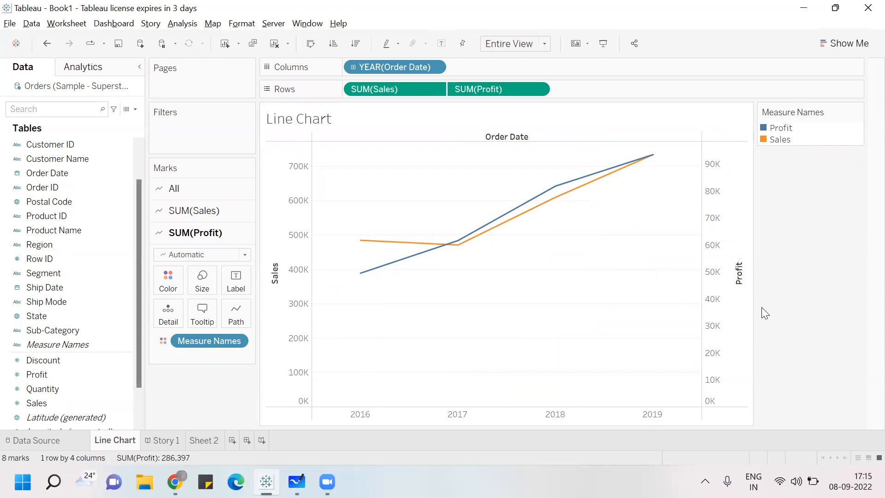
Remove Profit from the rows, try placing it on the Sales axis as a shared axis, and undo that placement.
{"action": "left_click_drag", "start_coordinate": [499, 90], "coordinate": [2, 434]}
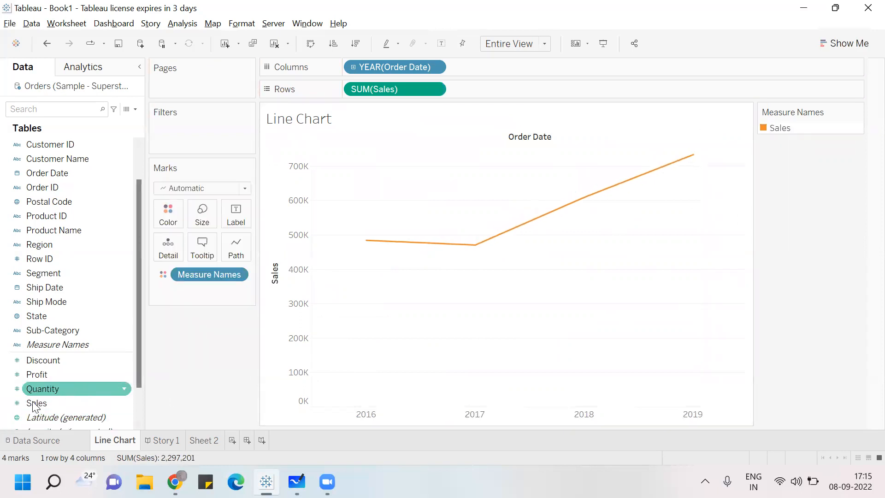
{"action": "left_click_drag", "start_coordinate": [93, 375], "coordinate": [302, 288]}
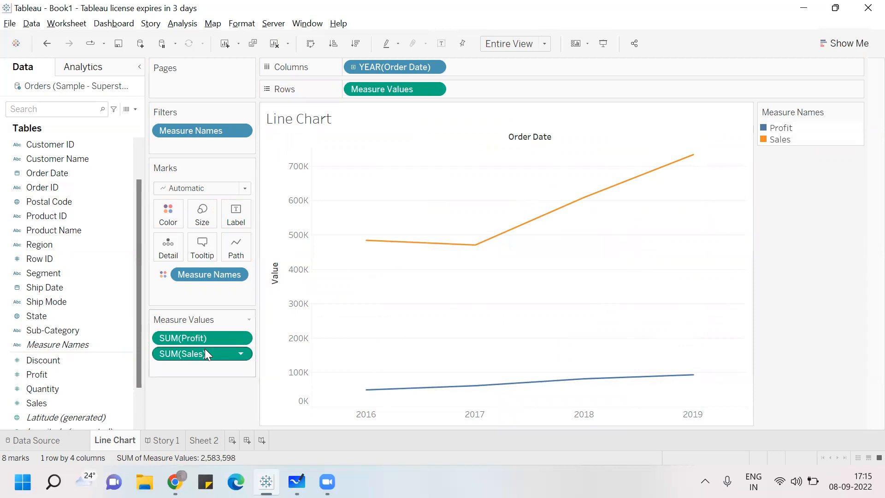
{"action": "key", "text": "ctrl+z"}
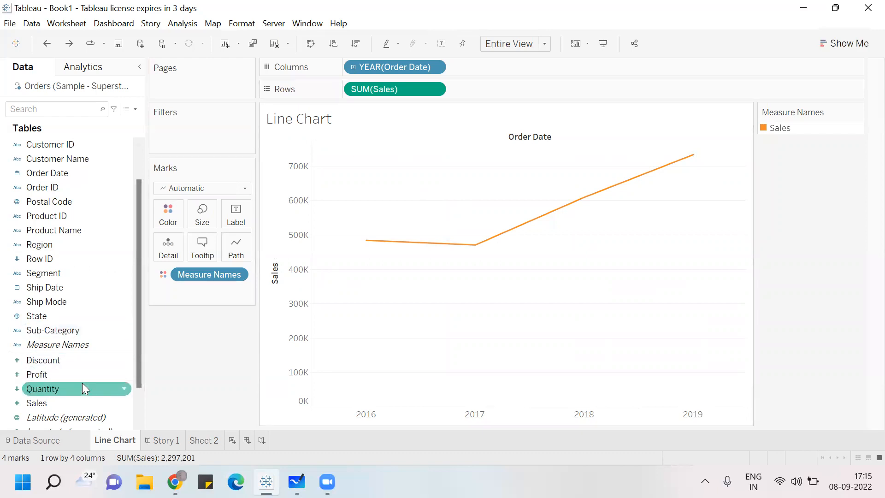
Place Profit on a second vertical axis opposite Sales, and check its Dual Axis option.
{"action": "left_click_drag", "start_coordinate": [82, 375], "coordinate": [740, 256]}
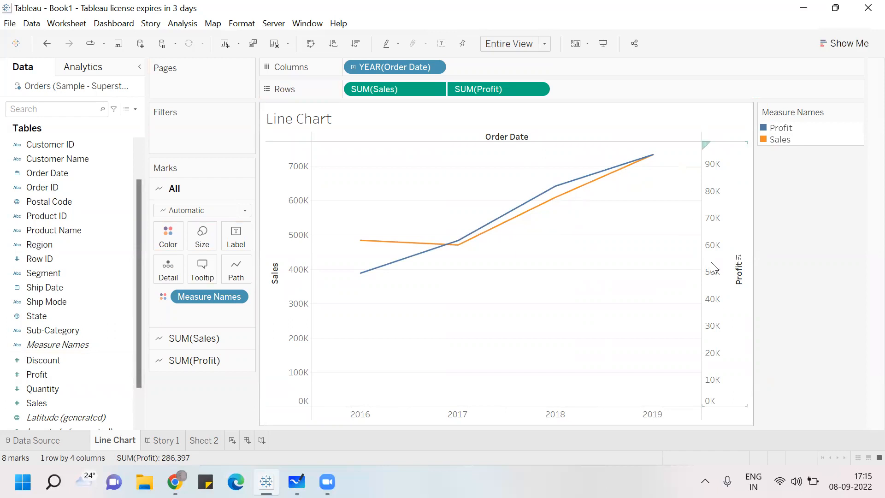
{"action": "left_click", "coordinate": [523, 90]}
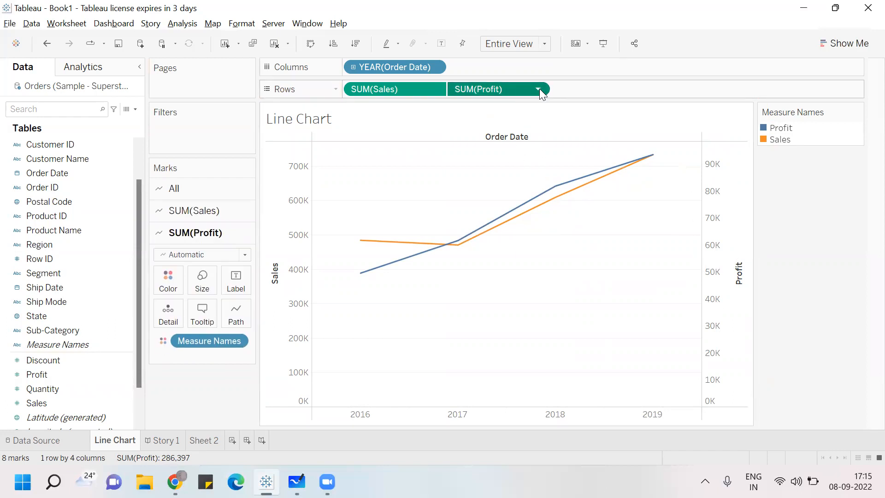
{"action": "left_click", "coordinate": [538, 89]}
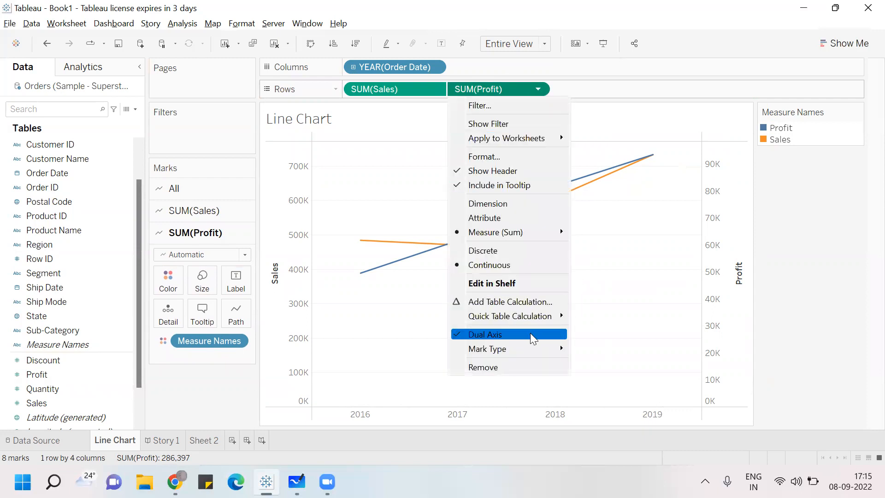
{"action": "left_click", "coordinate": [832, 249]}
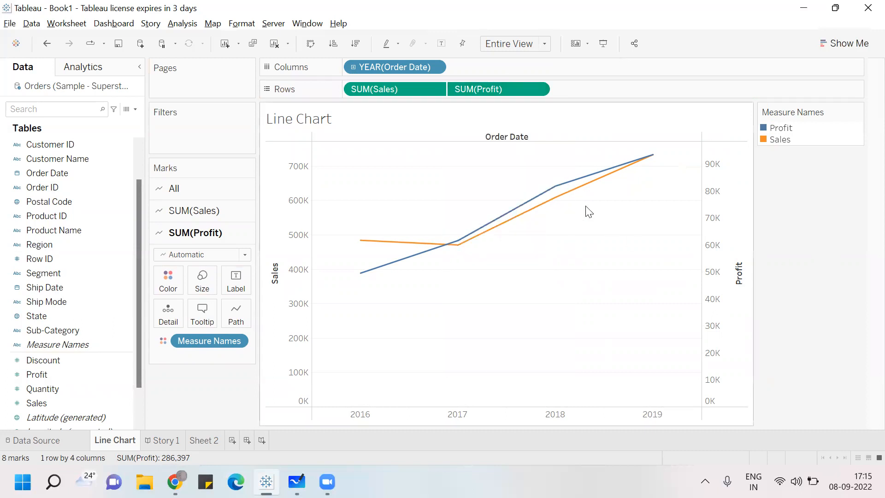
Split the Profit line by Region using color, and briefly highlight the Sales line on its own.
{"action": "left_click_drag", "start_coordinate": [55, 245], "coordinate": [176, 281]}
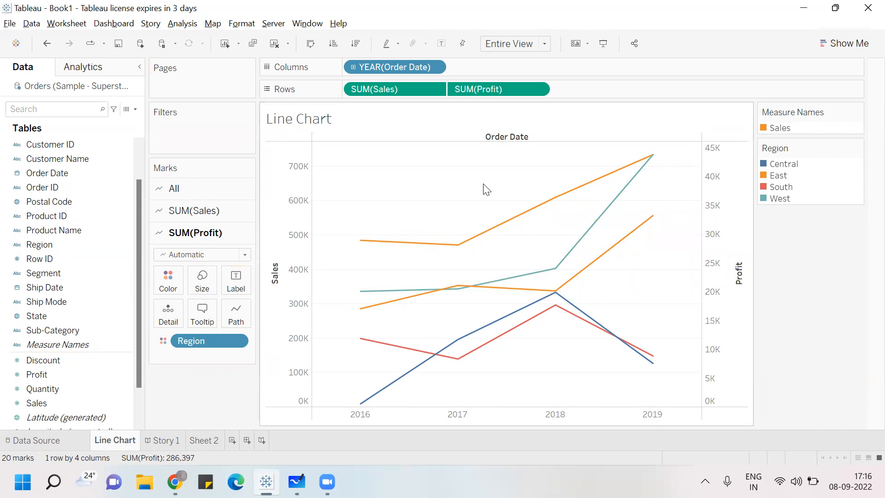
{"action": "left_click", "coordinate": [785, 128]}
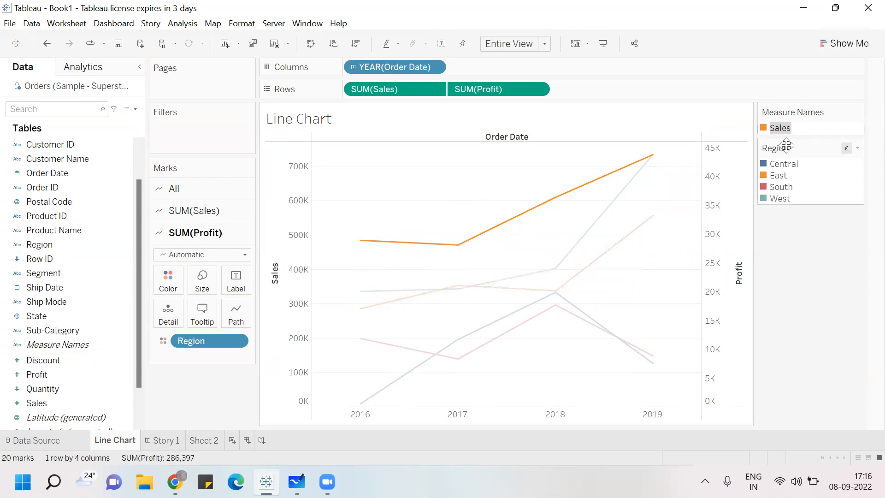
{"action": "left_click", "coordinate": [826, 224]}
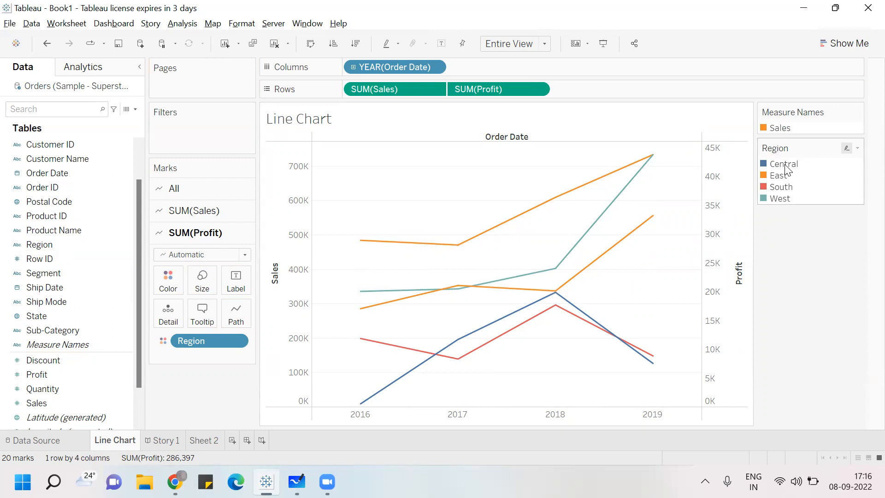
Highlight individual regional profit lines in turn, including Central, West and South, and clear the highlight.
{"action": "left_click", "coordinate": [786, 167]}
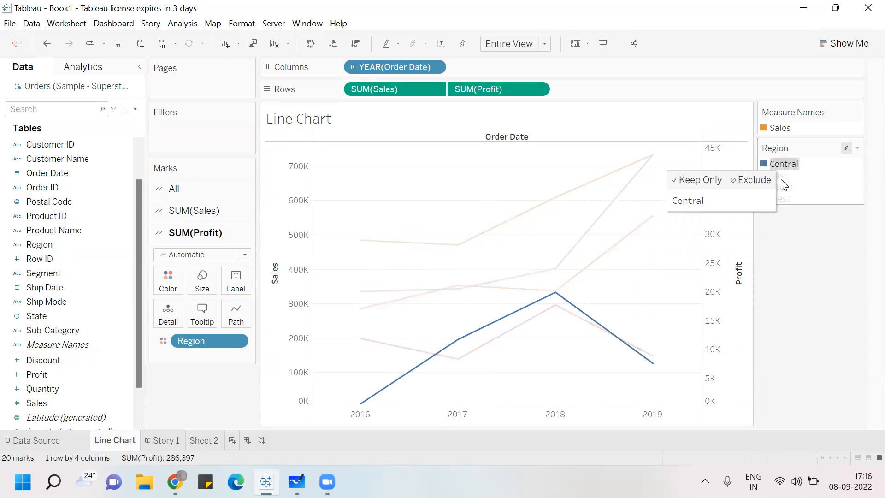
{"action": "left_click", "coordinate": [782, 180]}
{"action": "left_click", "coordinate": [781, 196]}
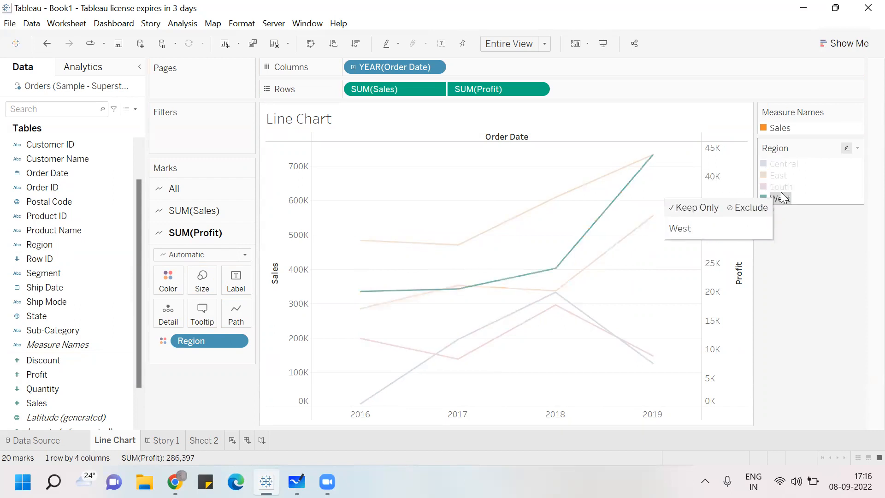
{"action": "left_click", "coordinate": [780, 187]}
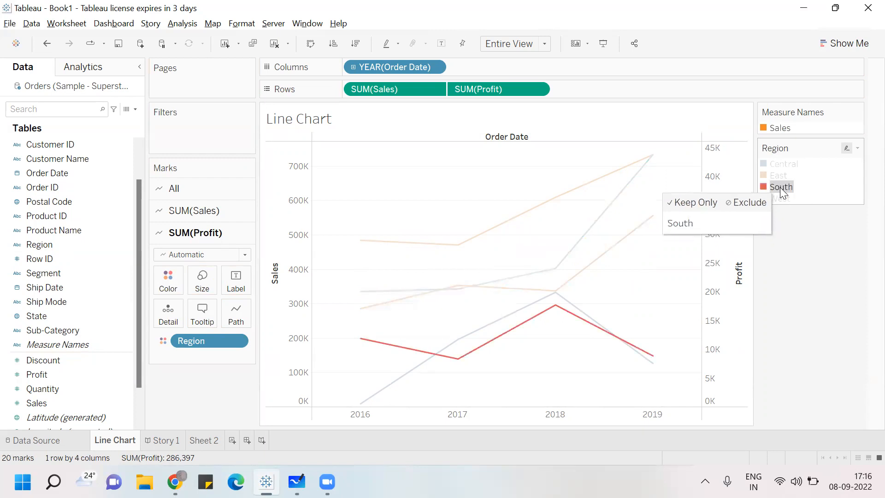
{"action": "left_click", "coordinate": [836, 257]}
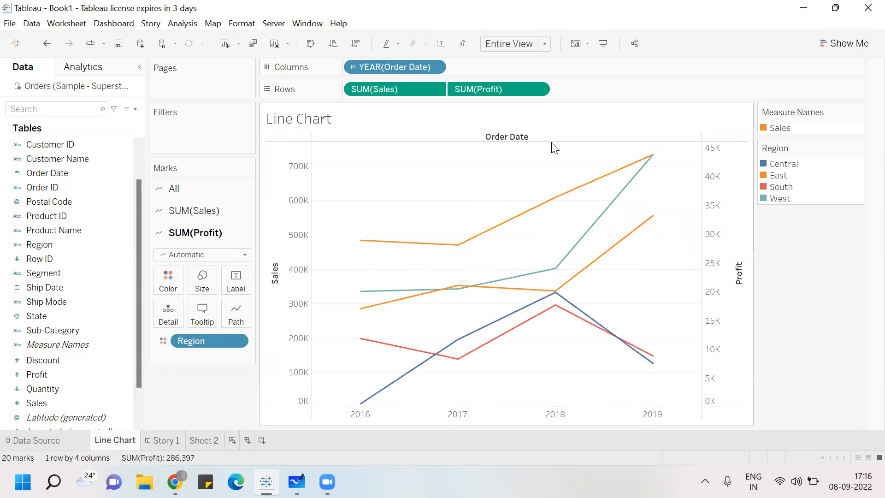
Remove Profit from the rows so only Sales is plotted against the order year.
{"action": "left_click_drag", "start_coordinate": [481, 84], "coordinate": [120, 375]}
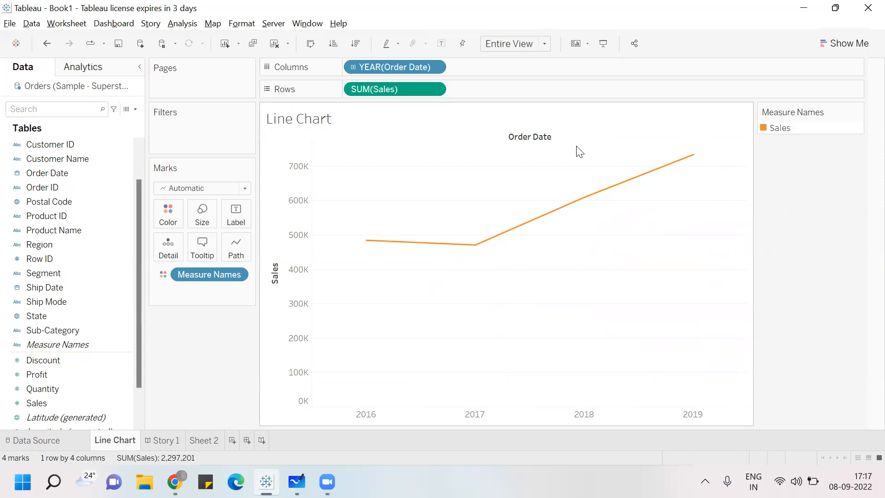
Switch to Microsoft Whiteboard and draw a long purple divider line beneath the handwritten line chart definition.
{"action": "key", "text": "alt+Tab"}
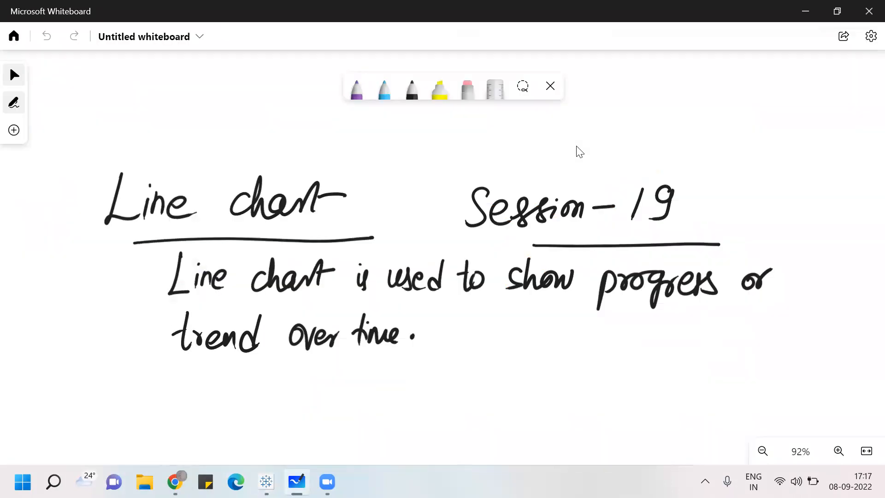
{"action": "scroll", "coordinate": [579, 152], "scroll_direction": "down", "scroll_amount": 3}
{"action": "mouse_move", "coordinate": [179, 280]}
{"action": "left_mouse_down"}
{"action": "mouse_move", "coordinate": [336, 255]}
{"action": "mouse_move", "coordinate": [837, 225]}
{"action": "left_mouse_up"}
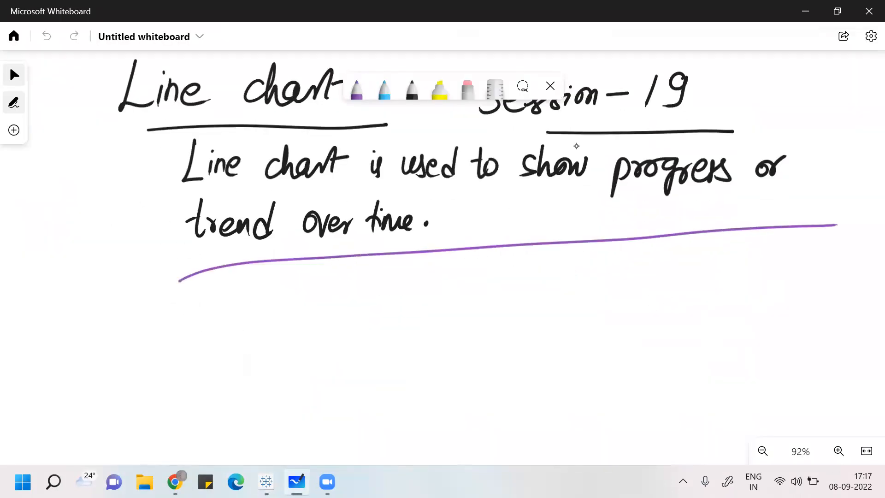
Handwrite "Continuous data – Measures" in purple below the divider line and double-underline "Measures".
{"action": "mouse_move", "coordinate": [396, 292]}
{"action": "left_mouse_down"}
{"action": "mouse_move", "coordinate": [392, 316]}
{"action": "mouse_move", "coordinate": [421, 308]}
{"action": "left_mouse_up"}
{"action": "left_click_drag", "start_coordinate": [429, 279], "coordinate": [431, 308]}
{"action": "mouse_move", "coordinate": [425, 295]}
{"action": "left_mouse_down"}
{"action": "mouse_move", "coordinate": [469, 304]}
{"action": "mouse_move", "coordinate": [555, 292]}
{"action": "left_mouse_up"}
{"action": "mouse_move", "coordinate": [548, 277]}
{"action": "left_mouse_down"}
{"action": "mouse_move", "coordinate": [568, 275]}
{"action": "mouse_move", "coordinate": [574, 290]}
{"action": "left_mouse_up"}
{"action": "left_click_drag", "start_coordinate": [582, 278], "coordinate": [604, 276]}
{"action": "mouse_move", "coordinate": [617, 258]}
{"action": "left_mouse_down"}
{"action": "mouse_move", "coordinate": [616, 283]}
{"action": "mouse_move", "coordinate": [638, 256]}
{"action": "mouse_move", "coordinate": [640, 282]}
{"action": "left_mouse_up"}
{"action": "mouse_move", "coordinate": [644, 273]}
{"action": "left_mouse_down"}
{"action": "mouse_move", "coordinate": [663, 276]}
{"action": "mouse_move", "coordinate": [677, 256]}
{"action": "mouse_move", "coordinate": [686, 273]}
{"action": "mouse_move", "coordinate": [736, 279]}
{"action": "left_mouse_up"}
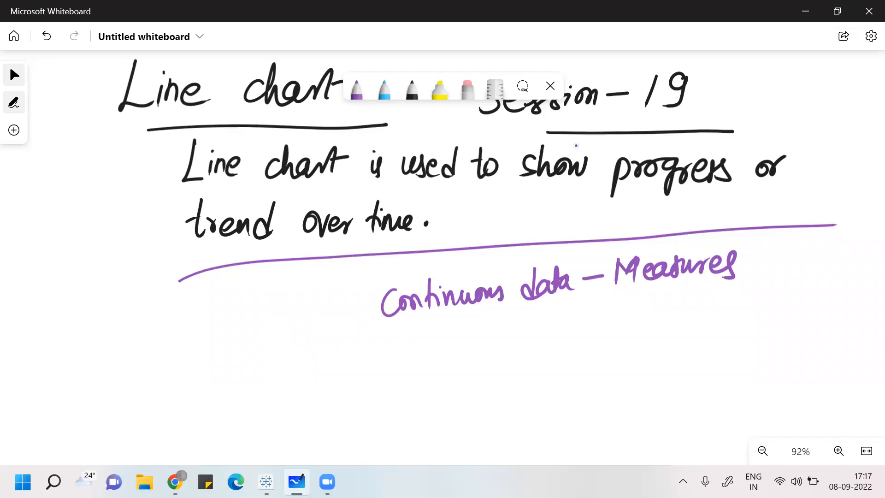
{"action": "mouse_move", "coordinate": [660, 304]}
{"action": "left_mouse_down"}
{"action": "mouse_move", "coordinate": [717, 294]}
{"action": "mouse_move", "coordinate": [737, 303]}
{"action": "left_mouse_up"}
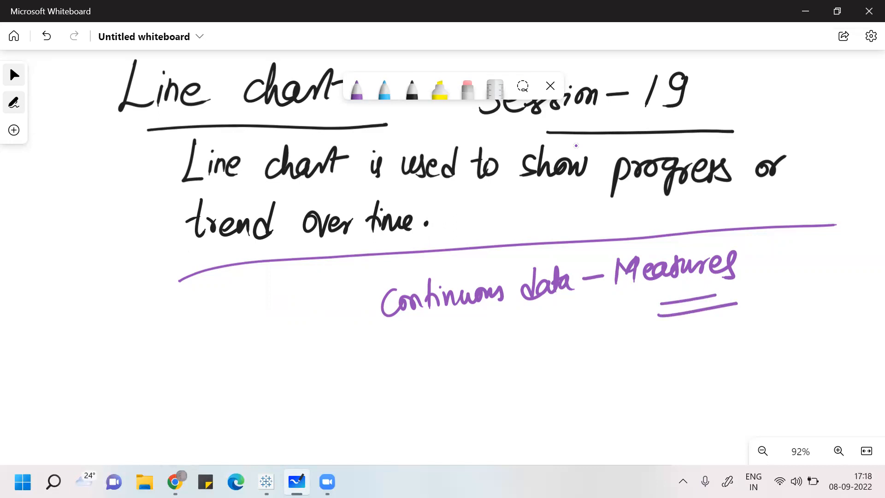
Handwrite "discrete Data – Dimension" below the continuous data note, and double-underline "Dimension" and the discrete data term.
{"action": "left_click_drag", "start_coordinate": [433, 356], "coordinate": [431, 388]}
{"action": "mouse_move", "coordinate": [440, 372]}
{"action": "left_mouse_down"}
{"action": "mouse_move", "coordinate": [443, 386]}
{"action": "mouse_move", "coordinate": [479, 376]}
{"action": "left_mouse_up"}
{"action": "mouse_move", "coordinate": [488, 371]}
{"action": "left_mouse_down"}
{"action": "mouse_move", "coordinate": [497, 364]}
{"action": "mouse_move", "coordinate": [494, 378]}
{"action": "left_mouse_up"}
{"action": "mouse_move", "coordinate": [502, 368]}
{"action": "left_mouse_down"}
{"action": "mouse_move", "coordinate": [512, 365]}
{"action": "mouse_move", "coordinate": [513, 375]}
{"action": "left_mouse_up"}
{"action": "left_click_drag", "start_coordinate": [535, 347], "coordinate": [537, 375]}
{"action": "left_click_drag", "start_coordinate": [548, 364], "coordinate": [570, 370]}
{"action": "mouse_move", "coordinate": [574, 339]}
{"action": "left_mouse_down"}
{"action": "mouse_move", "coordinate": [572, 369]}
{"action": "mouse_move", "coordinate": [582, 353]}
{"action": "left_mouse_up"}
{"action": "mouse_move", "coordinate": [584, 352]}
{"action": "left_mouse_down"}
{"action": "mouse_move", "coordinate": [587, 363]}
{"action": "mouse_move", "coordinate": [615, 351]}
{"action": "mouse_move", "coordinate": [627, 368]}
{"action": "left_mouse_up"}
{"action": "mouse_move", "coordinate": [627, 341]}
{"action": "left_mouse_down"}
{"action": "mouse_move", "coordinate": [630, 368]}
{"action": "mouse_move", "coordinate": [680, 364]}
{"action": "mouse_move", "coordinate": [645, 366]}
{"action": "left_mouse_up"}
{"action": "mouse_move", "coordinate": [677, 358]}
{"action": "left_mouse_down"}
{"action": "mouse_move", "coordinate": [692, 364]}
{"action": "mouse_move", "coordinate": [701, 348]}
{"action": "mouse_move", "coordinate": [738, 341]}
{"action": "left_mouse_up"}
{"action": "left_click_drag", "start_coordinate": [700, 374], "coordinate": [739, 366]}
{"action": "left_click_drag", "start_coordinate": [708, 379], "coordinate": [739, 375]}
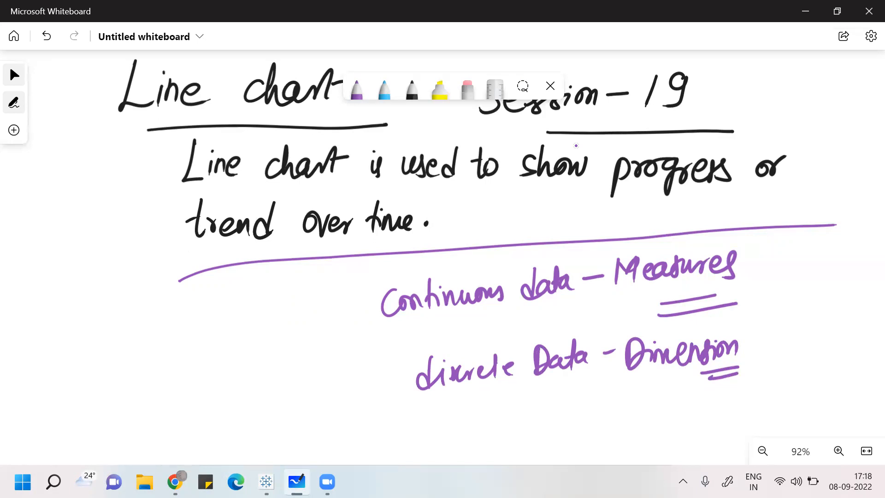
{"action": "left_click_drag", "start_coordinate": [491, 395], "coordinate": [543, 385]}
{"action": "left_click_drag", "start_coordinate": [510, 397], "coordinate": [558, 386]}
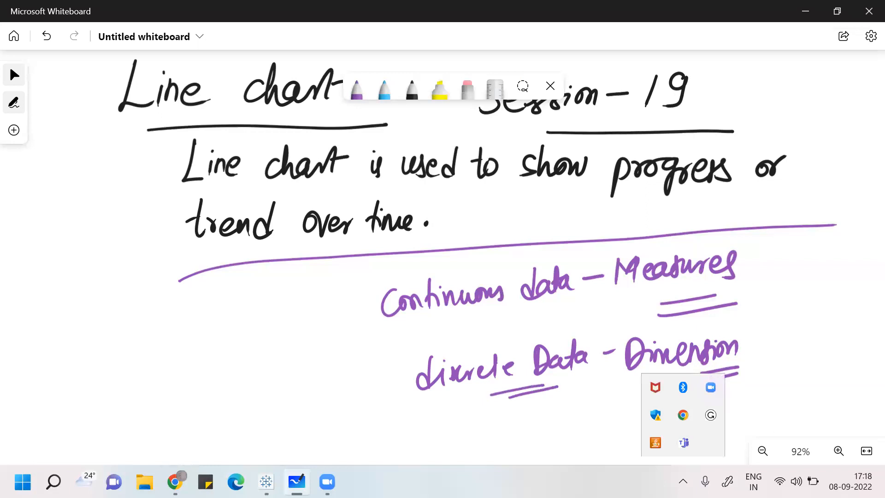
{"action": "left_click_drag", "start_coordinate": [529, 420], "coordinate": [549, 410]}
Switch back to Tableau and examine the measure aggregation options available for Sales in the rows.
{"action": "key", "text": "alt+Tab"}
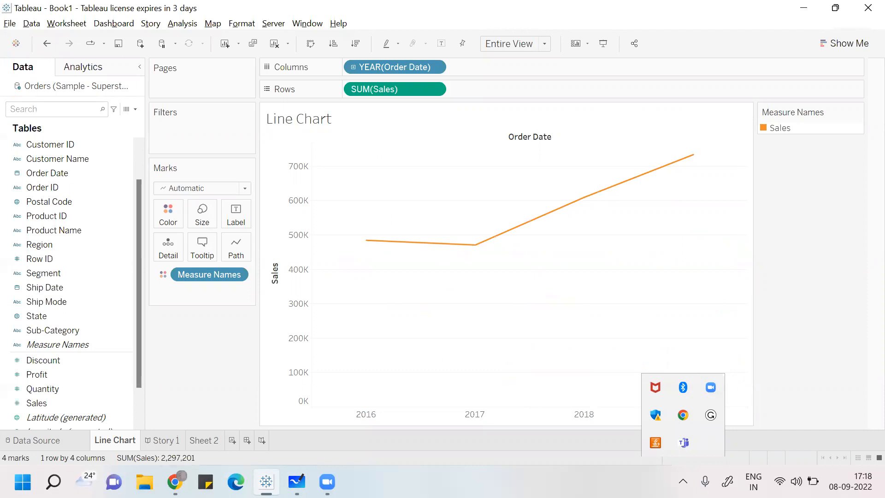
{"action": "left_click", "coordinate": [439, 87]}
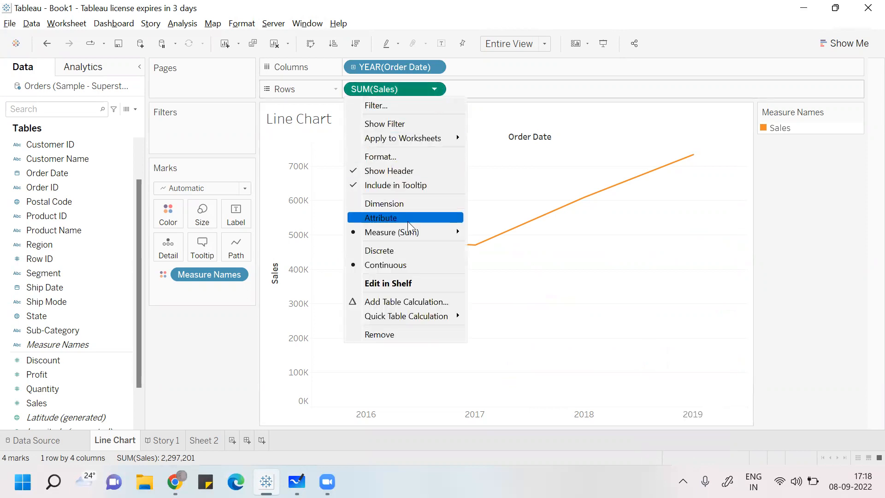
{"action": "mouse_move", "coordinate": [410, 236]}
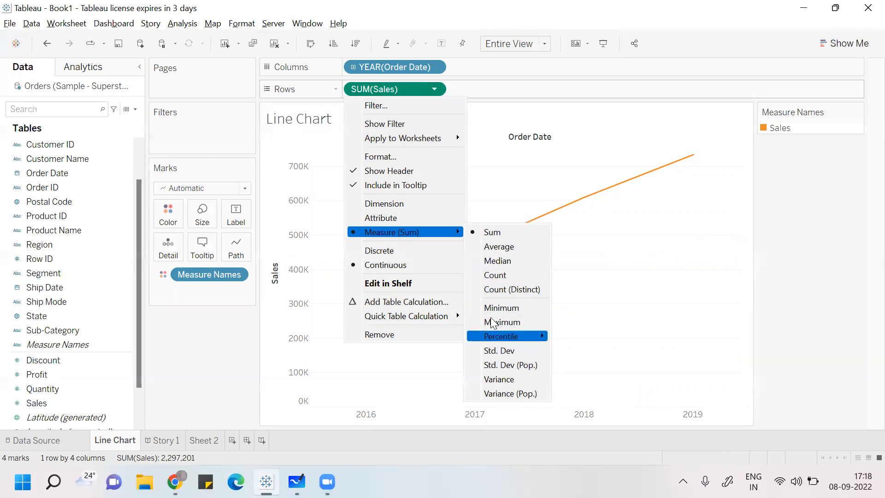
{"action": "left_click", "coordinate": [227, 125]}
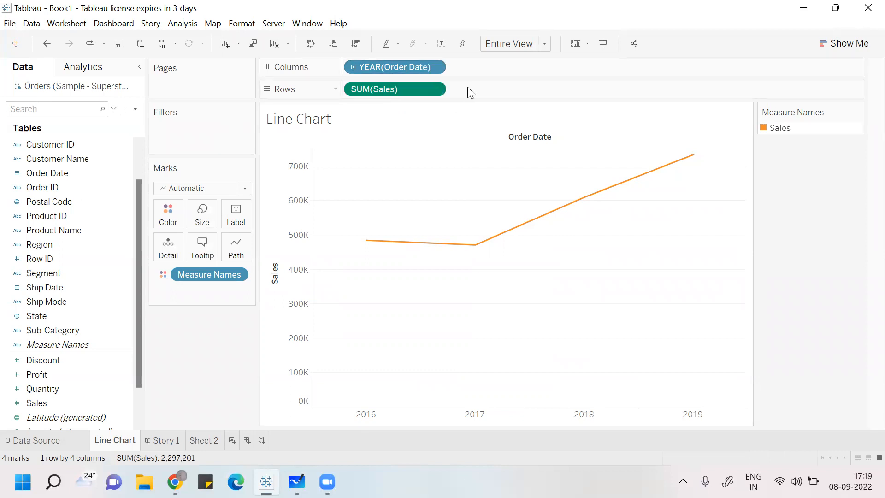
Drill Order Date down to quarter and month in the columns, and move the month to Size and the quarter to Detail.
{"action": "left_click", "coordinate": [353, 67]}
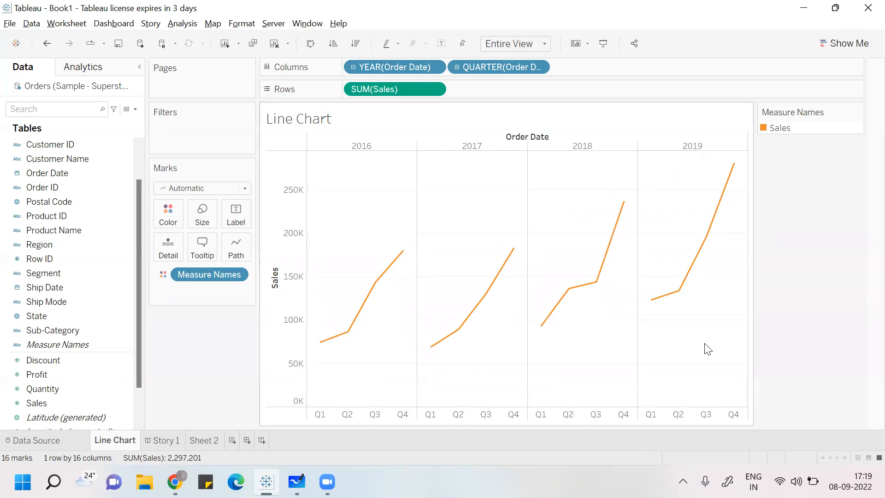
{"action": "left_click", "coordinate": [456, 67]}
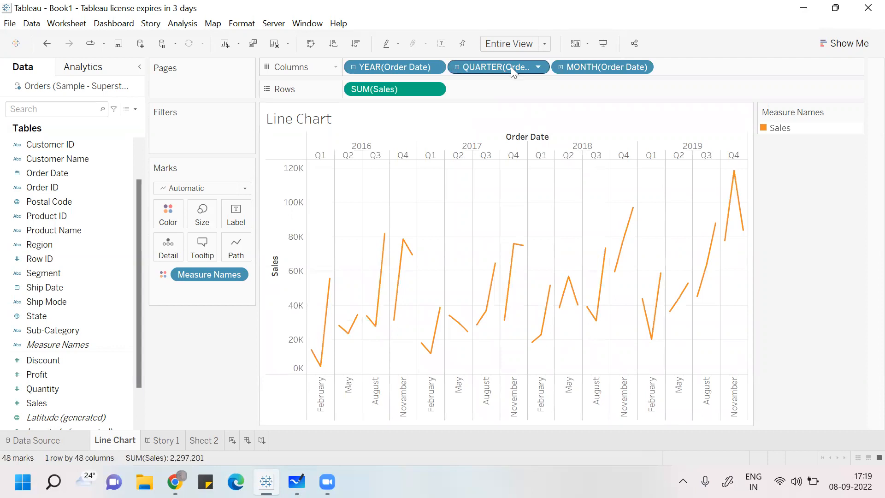
{"action": "left_click_drag", "start_coordinate": [518, 64], "coordinate": [401, 165]}
{"action": "left_click_drag", "start_coordinate": [646, 65], "coordinate": [202, 215]}
{"action": "left_click_drag", "start_coordinate": [529, 73], "coordinate": [129, 238]}
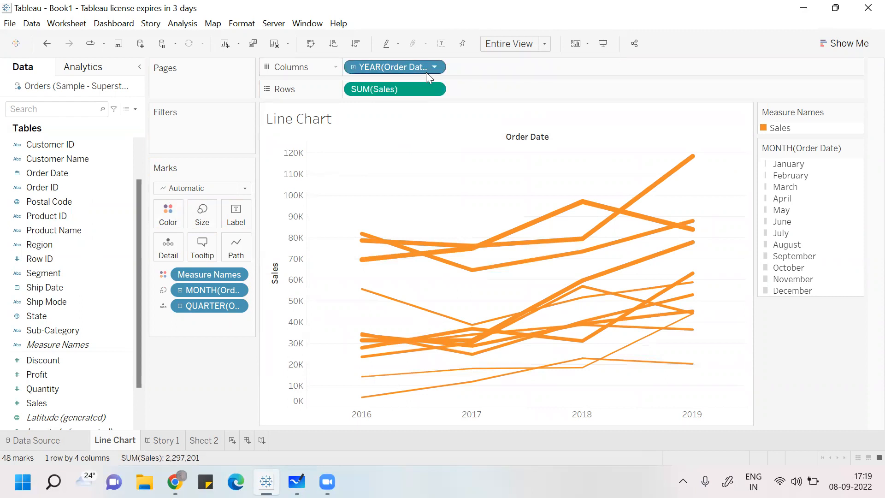
Convert the yearly Order Date in the columns from discrete to continuous.
{"action": "left_click", "coordinate": [437, 66]}
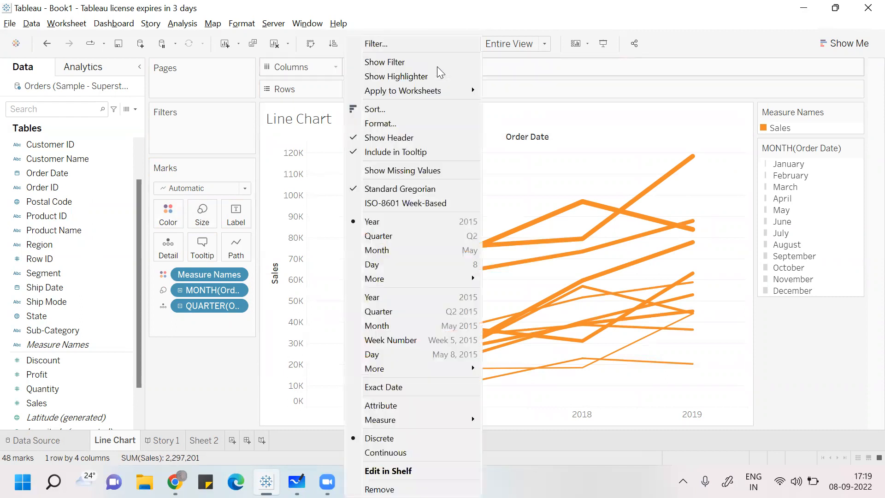
{"action": "left_click", "coordinate": [412, 452]}
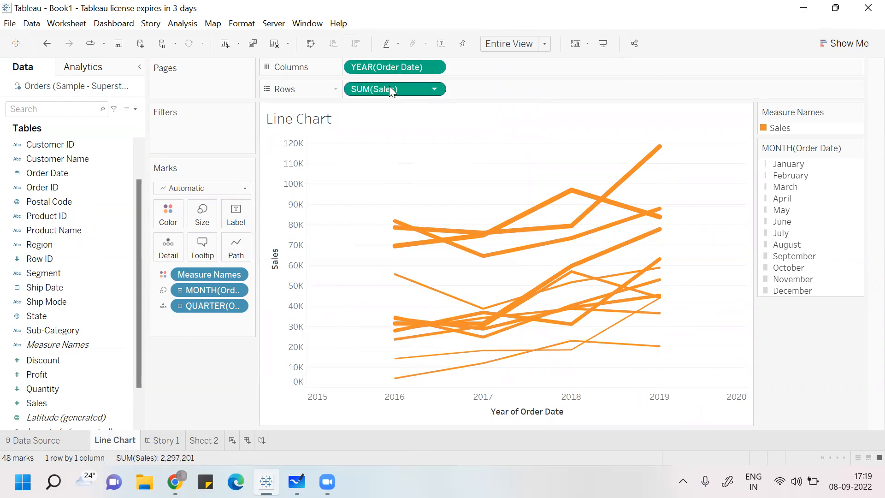
Clear the worksheet by removing Order Date from the columns, Sales from the rows, and the remaining fields from the marks.
{"action": "left_click_drag", "start_coordinate": [393, 63], "coordinate": [134, 189]}
{"action": "left_click_drag", "start_coordinate": [390, 91], "coordinate": [67, 306]}
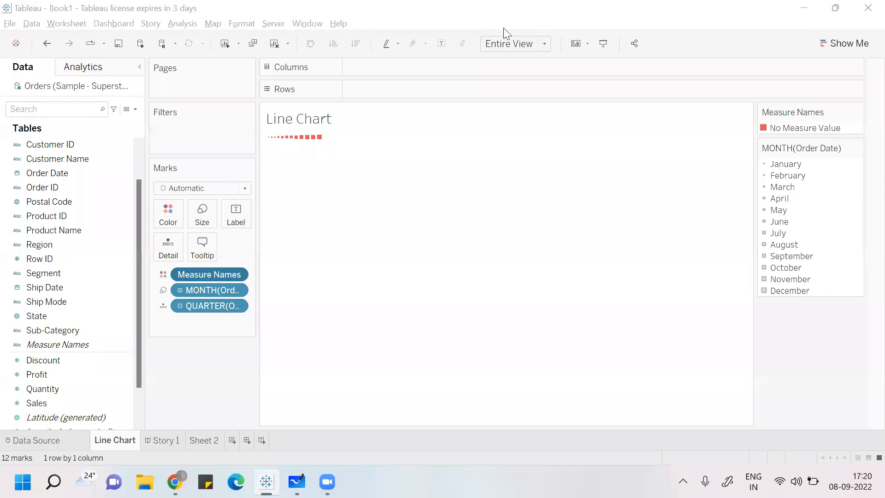
{"action": "left_click_drag", "start_coordinate": [214, 275], "coordinate": [62, 338]}
{"action": "left_click_drag", "start_coordinate": [204, 274], "coordinate": [55, 302]}
{"action": "left_click_drag", "start_coordinate": [195, 272], "coordinate": [36, 373]}
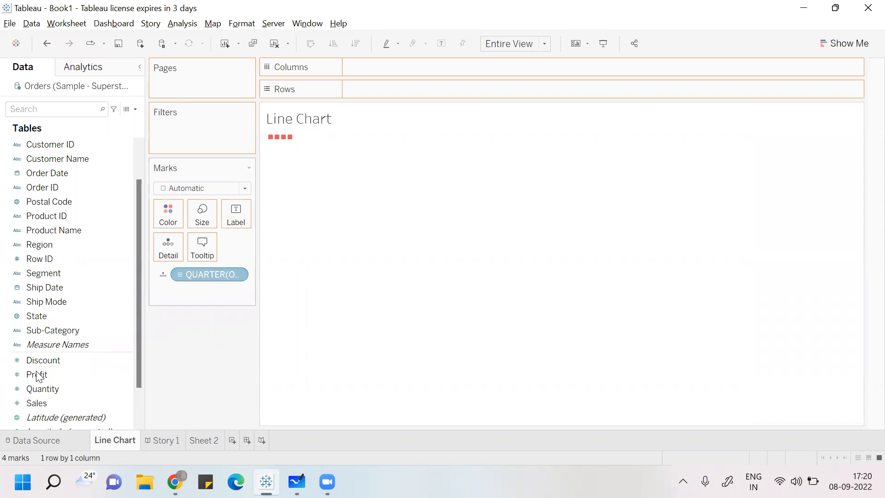